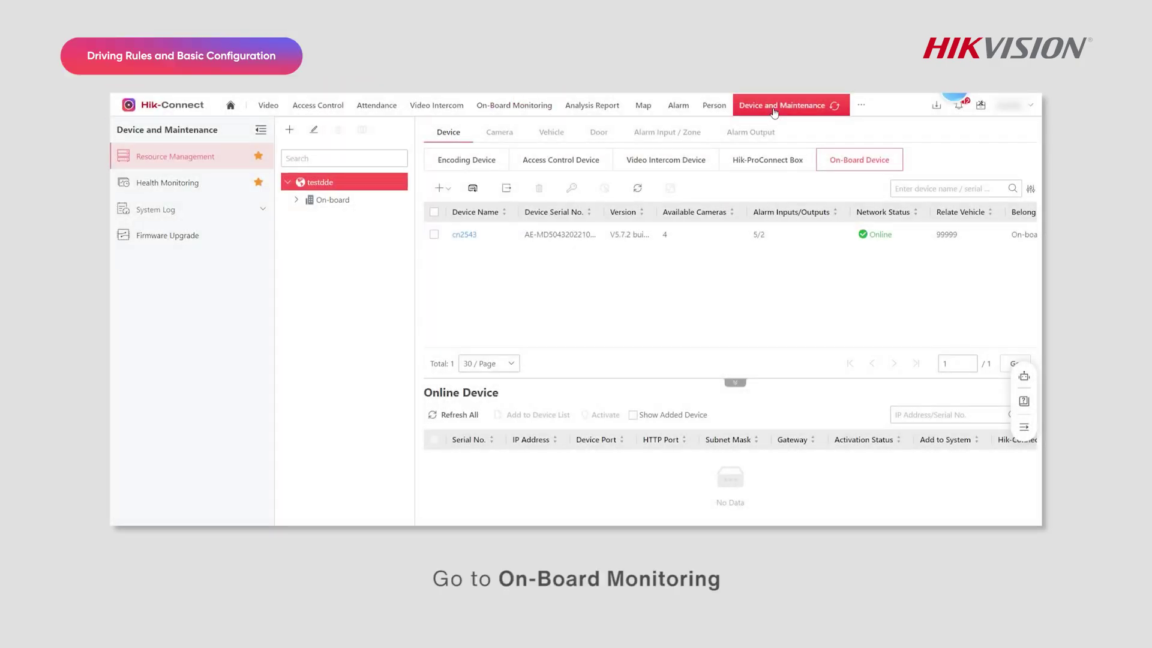
Step: Go to the Rule Schedule Template list under On-Board Monitoring's Driving Rule Configuration
click(493, 107)
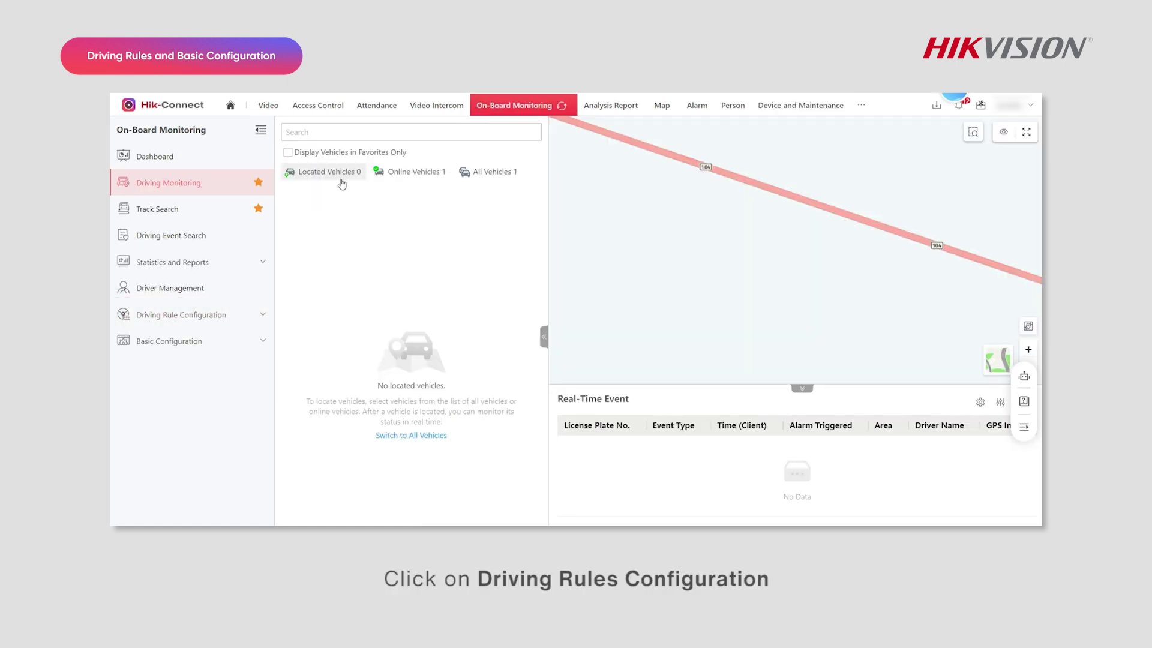
click(202, 318)
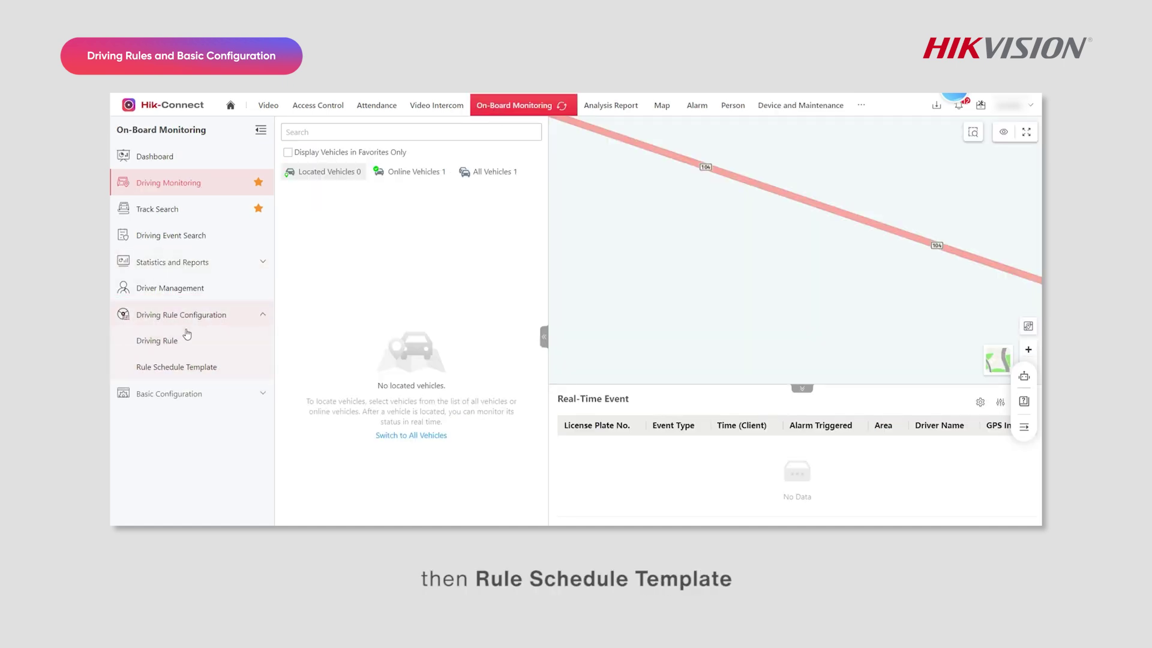
click(167, 368)
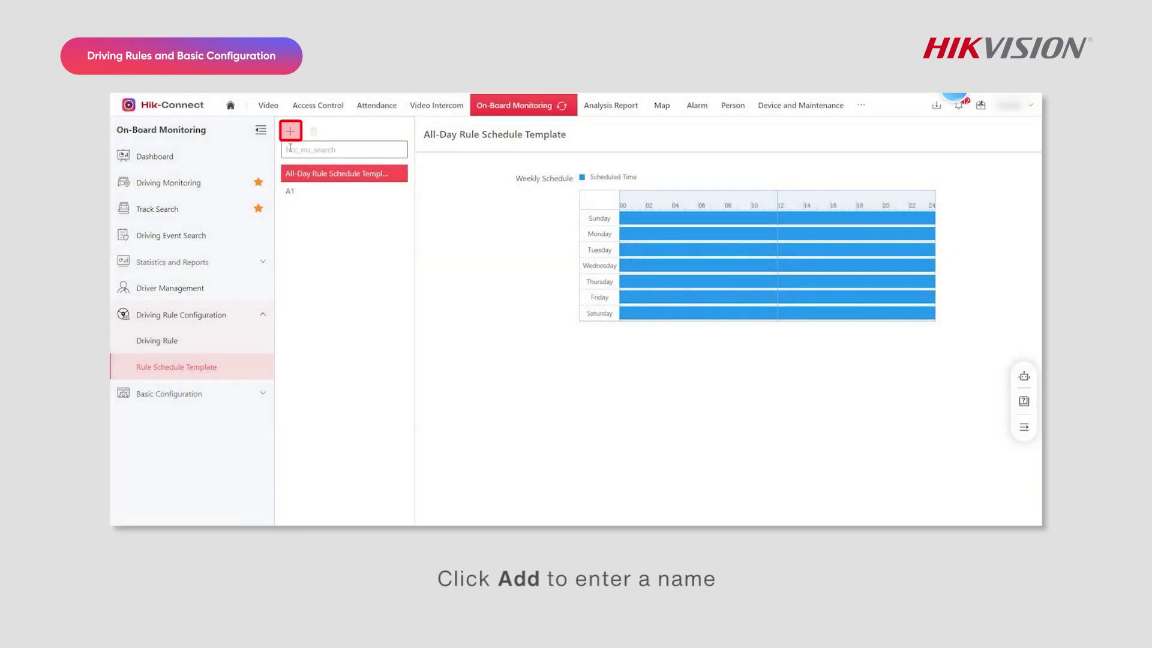
Step: Create schedule template 'template 1' covering Monday to Friday all day
click(290, 132)
click(614, 176)
text(templ)
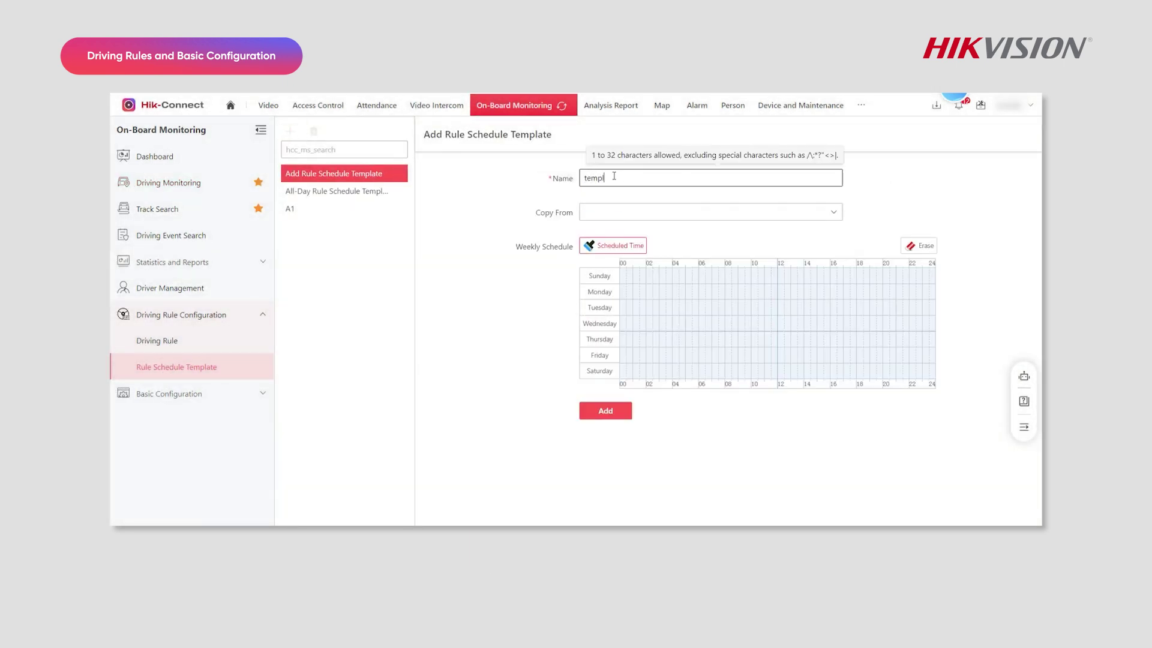
click(620, 246)
drag(623, 286, 933, 362)
click(605, 410)
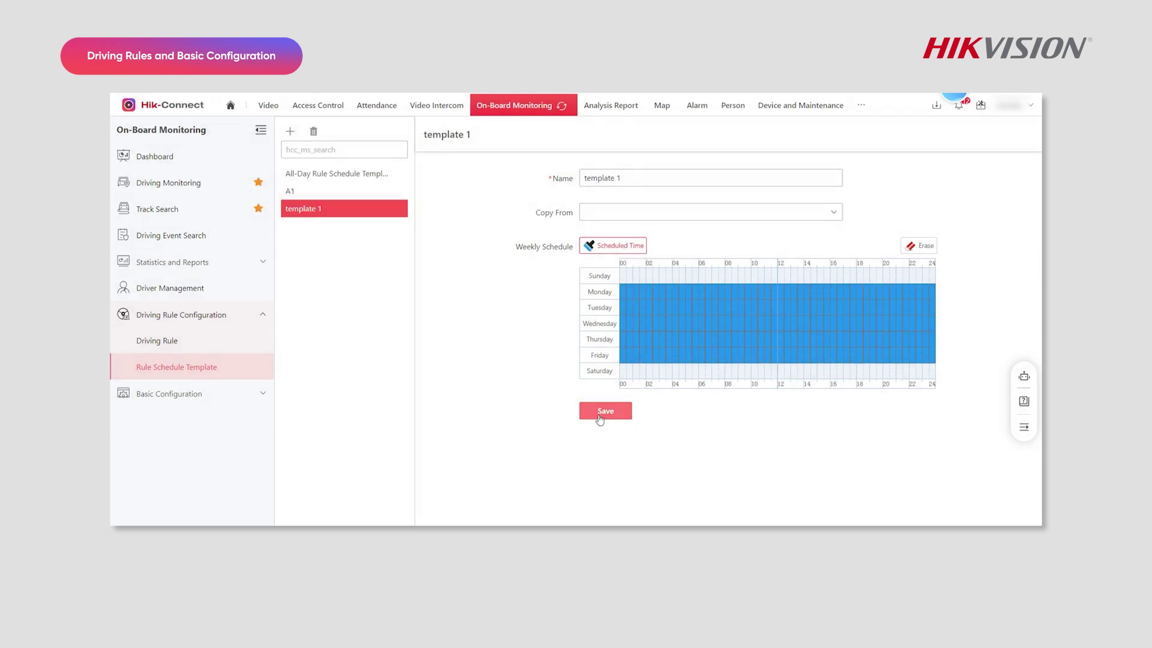
Step: Start a new driving rule and draw a polygon fence over West Africa
click(162, 341)
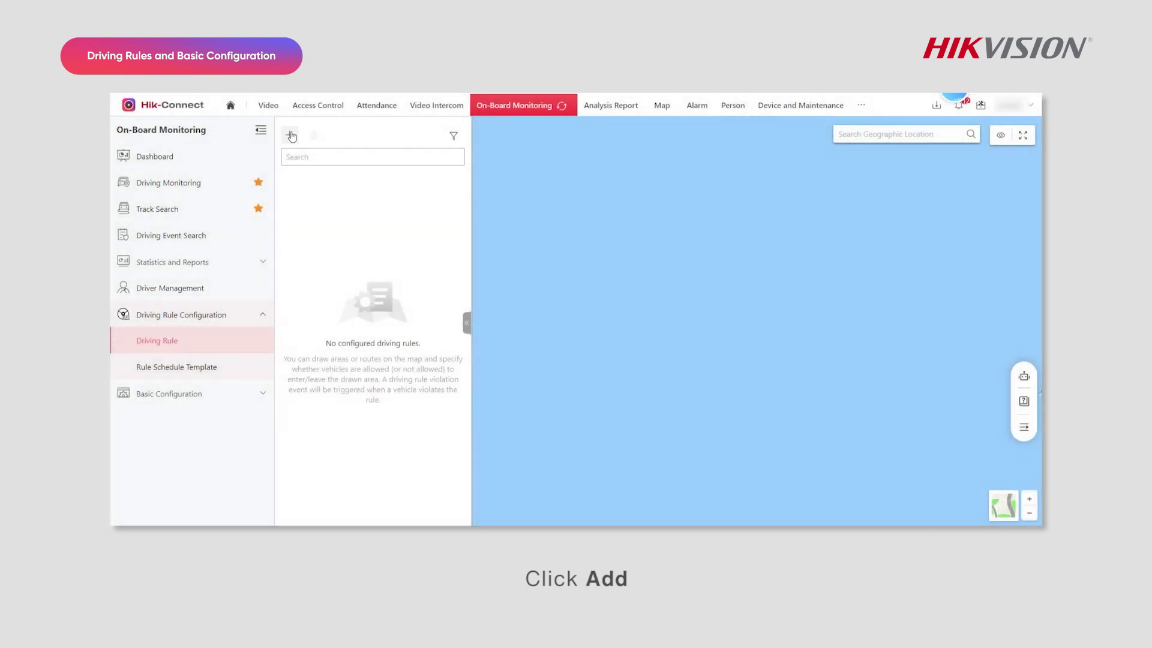
click(291, 137)
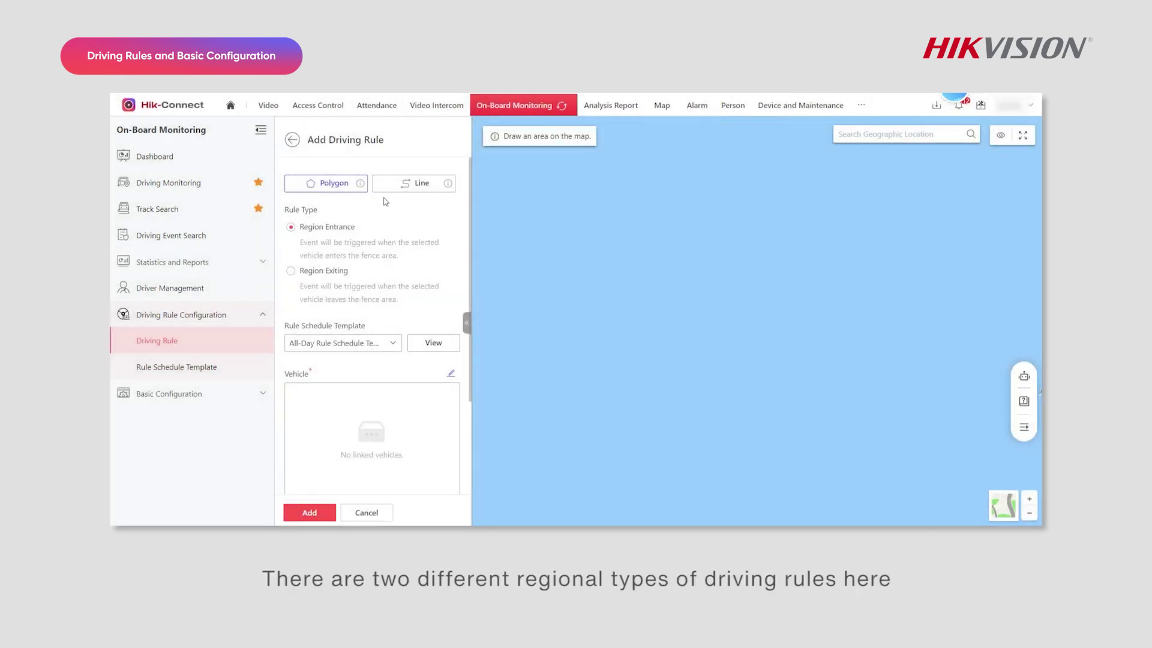
click(587, 259)
click(549, 309)
click(629, 363)
click(813, 297)
click(691, 223)
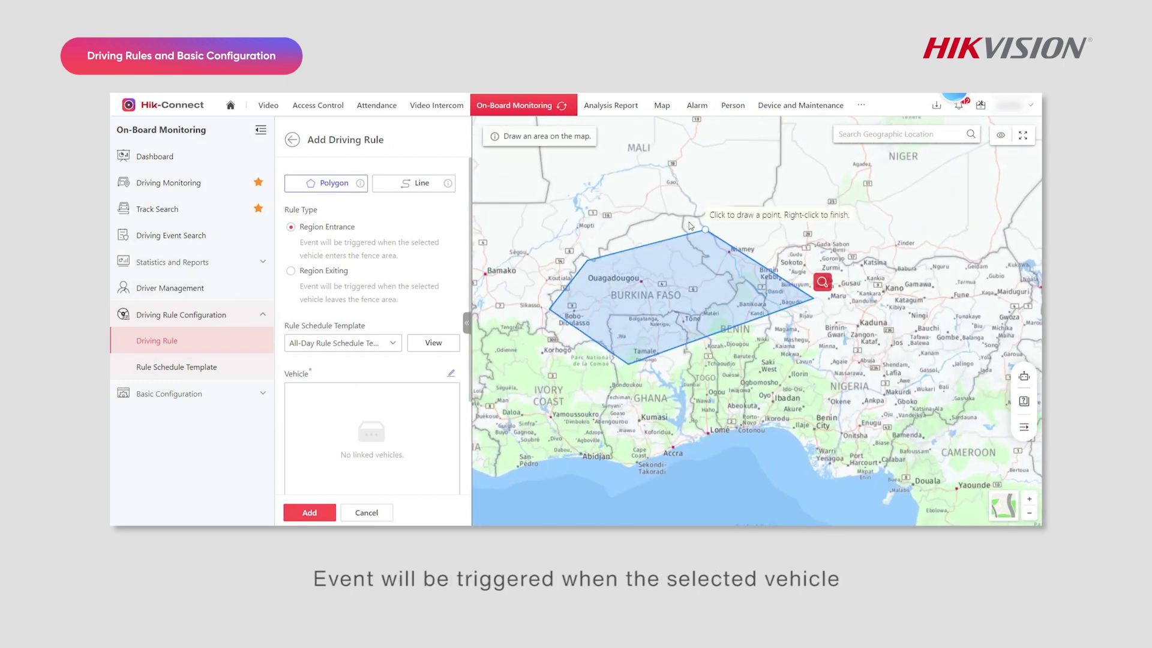
right_click(677, 221)
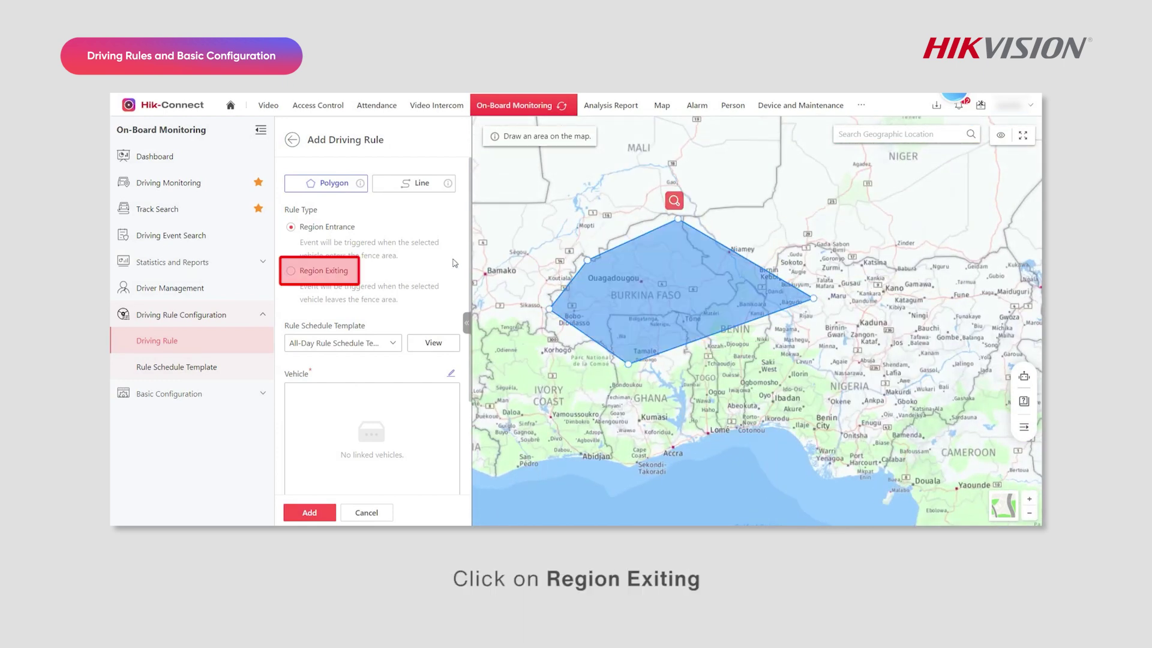
Step: Change the region trigger option and redraw the polygon fence over the Benin–Ghana coast
click(291, 273)
click(326, 183)
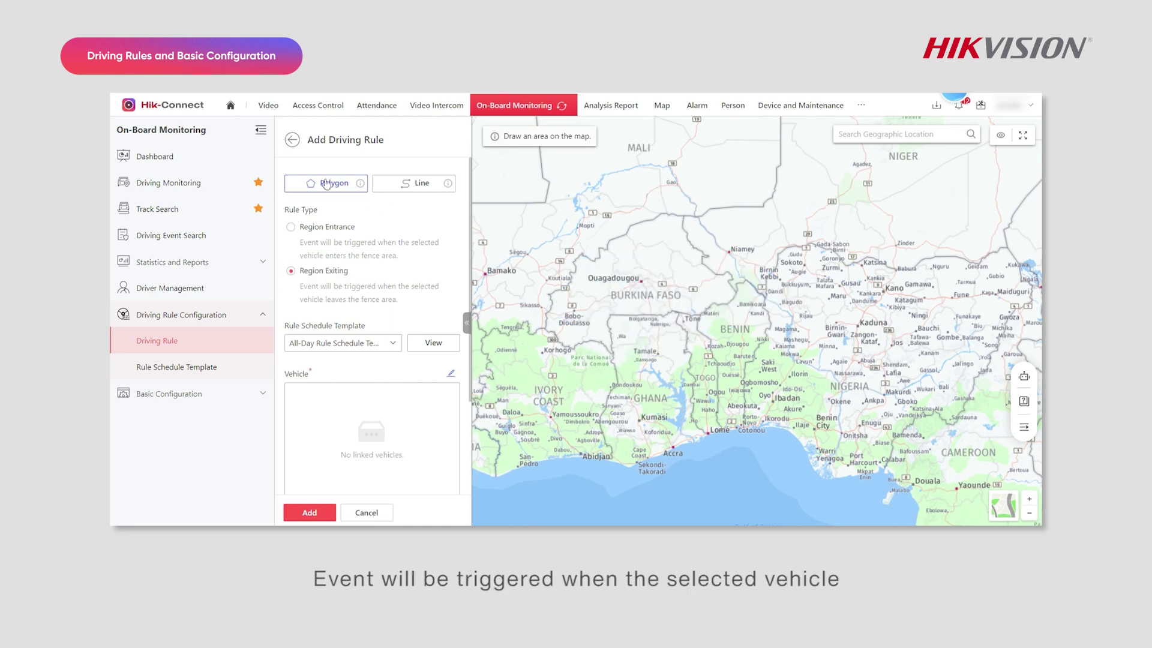
click(612, 348)
click(605, 425)
click(784, 395)
click(774, 284)
right_click(774, 283)
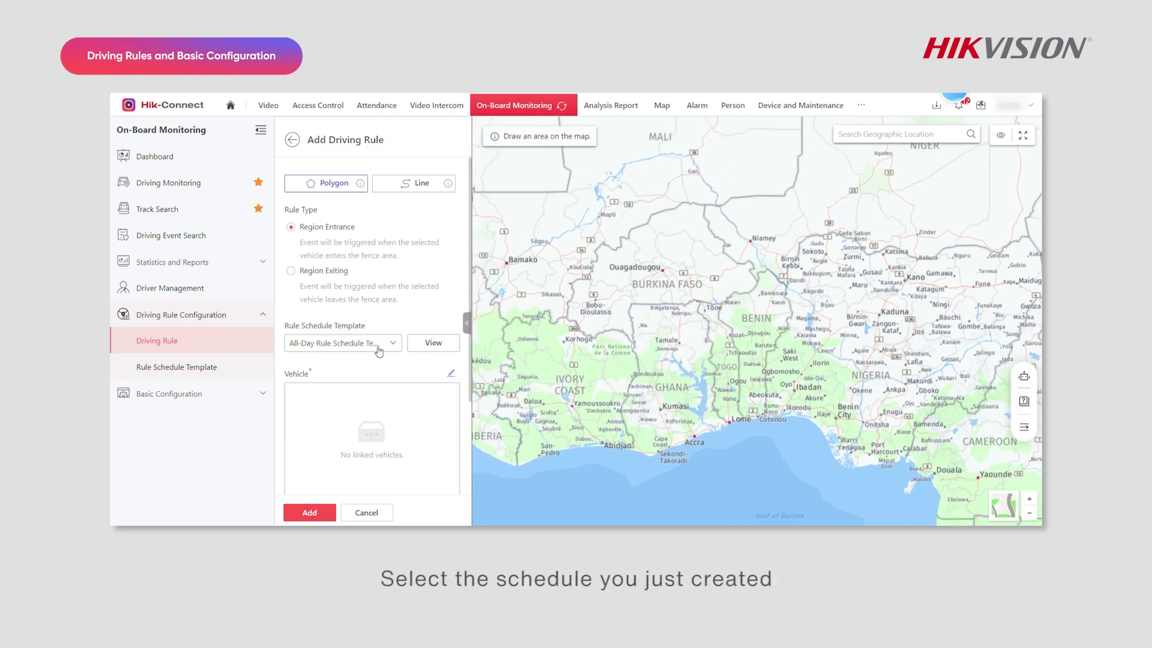
Step: Assign schedule template 1, vehicle 99999 and the name rule1 to the rule
click(381, 346)
click(312, 389)
scroll(453, 312, down, 2)
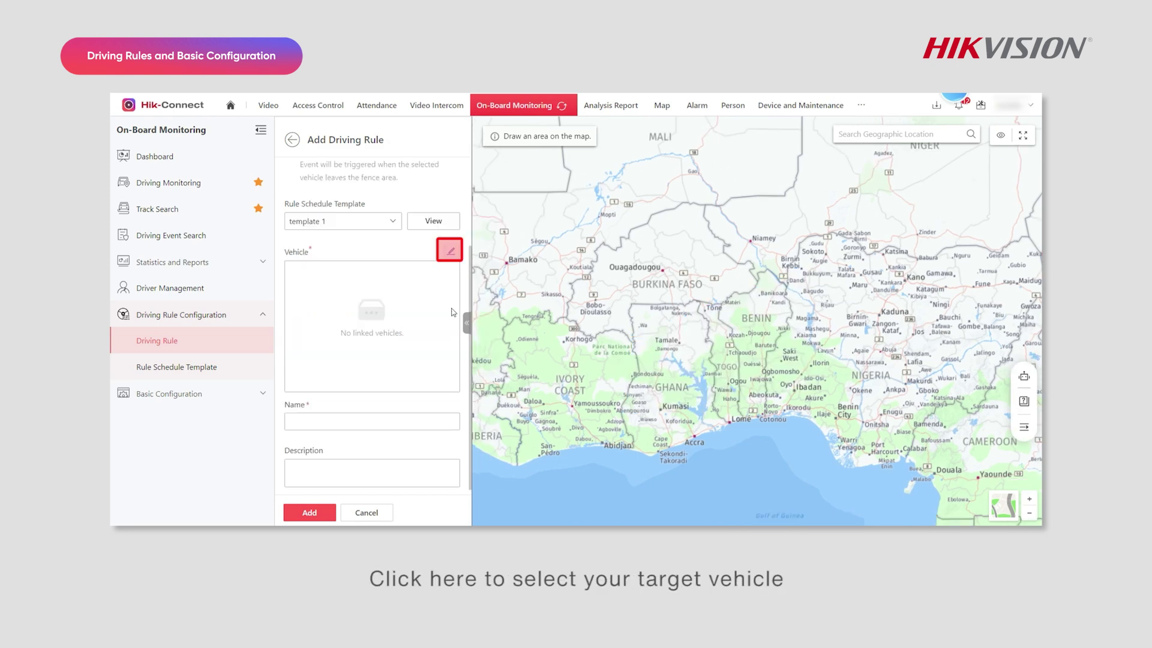
click(450, 254)
click(397, 306)
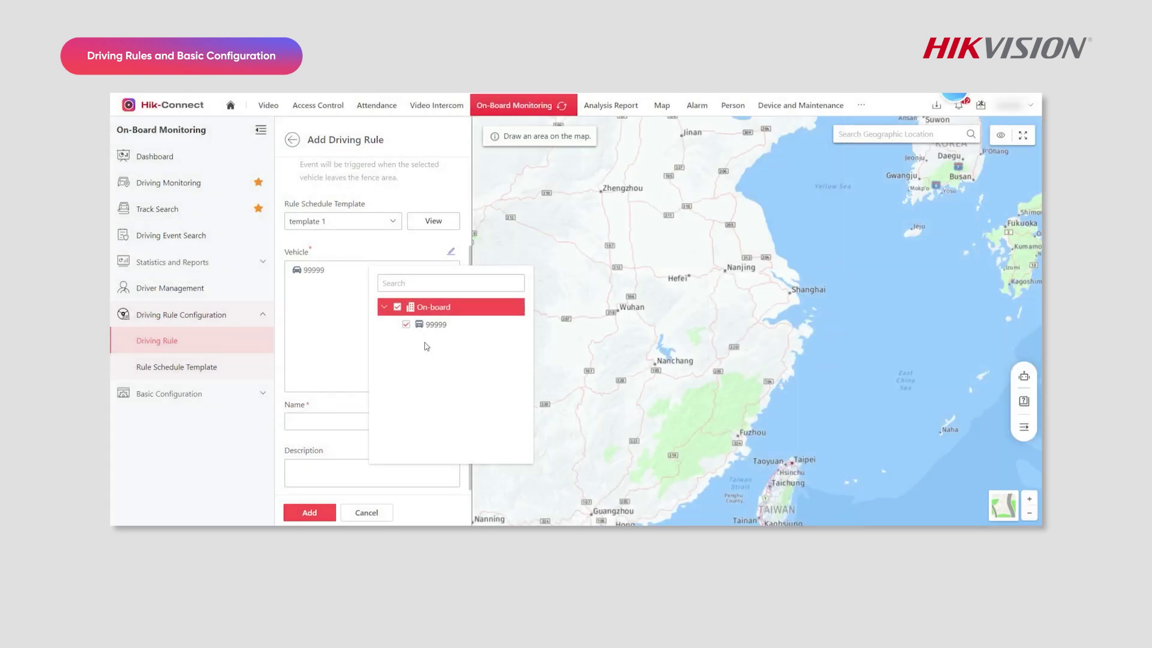
click(322, 418)
text(ru)
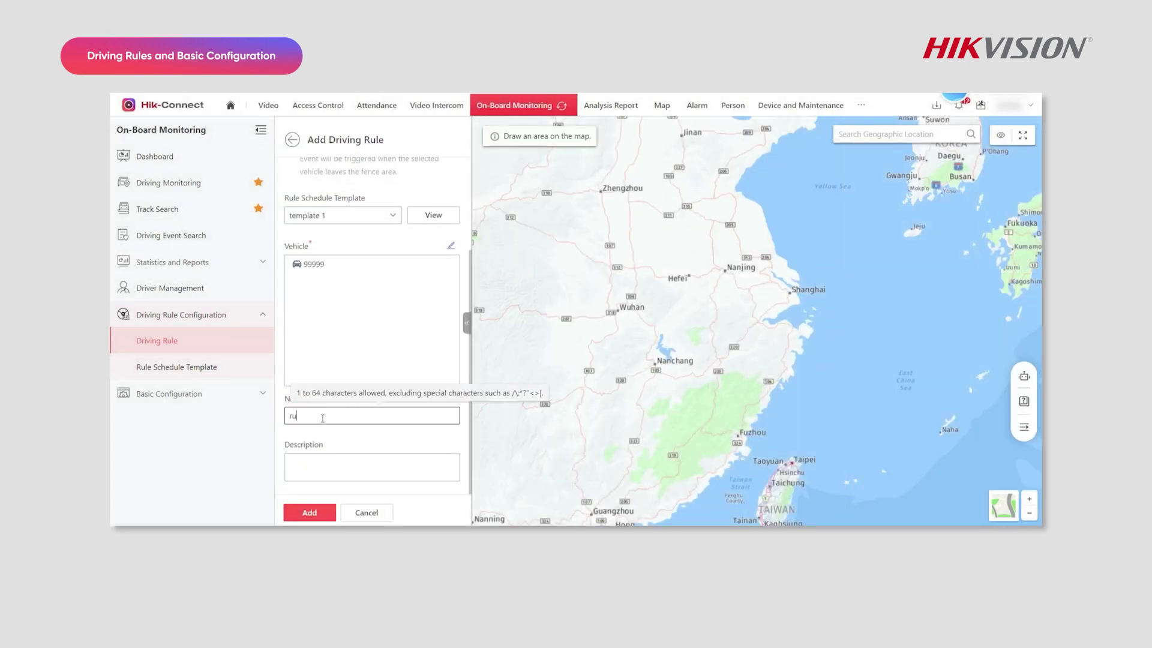
text(le1)
Step: Redraw the fence around the Lanzhou–Chengdu area and save rule1
mouse_move(519, 251)
mouse_down()
mouse_move(723, 276)
mouse_move(797, 331)
mouse_up()
click(610, 309)
click(643, 392)
click(764, 307)
click(779, 236)
right_click(780, 236)
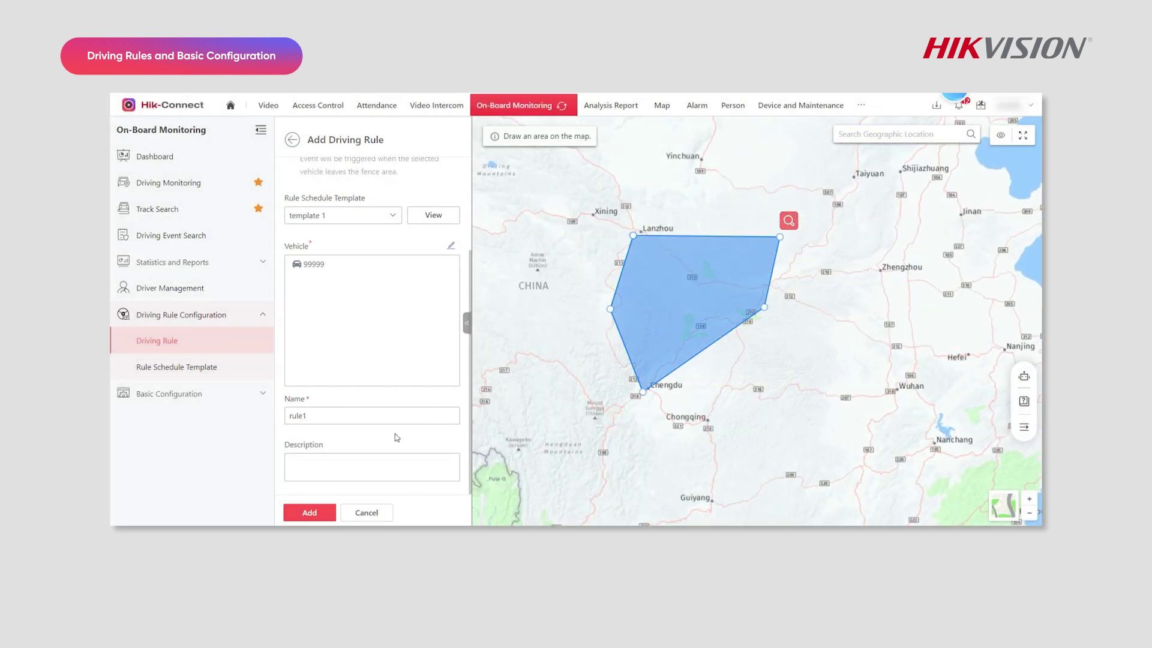
click(309, 513)
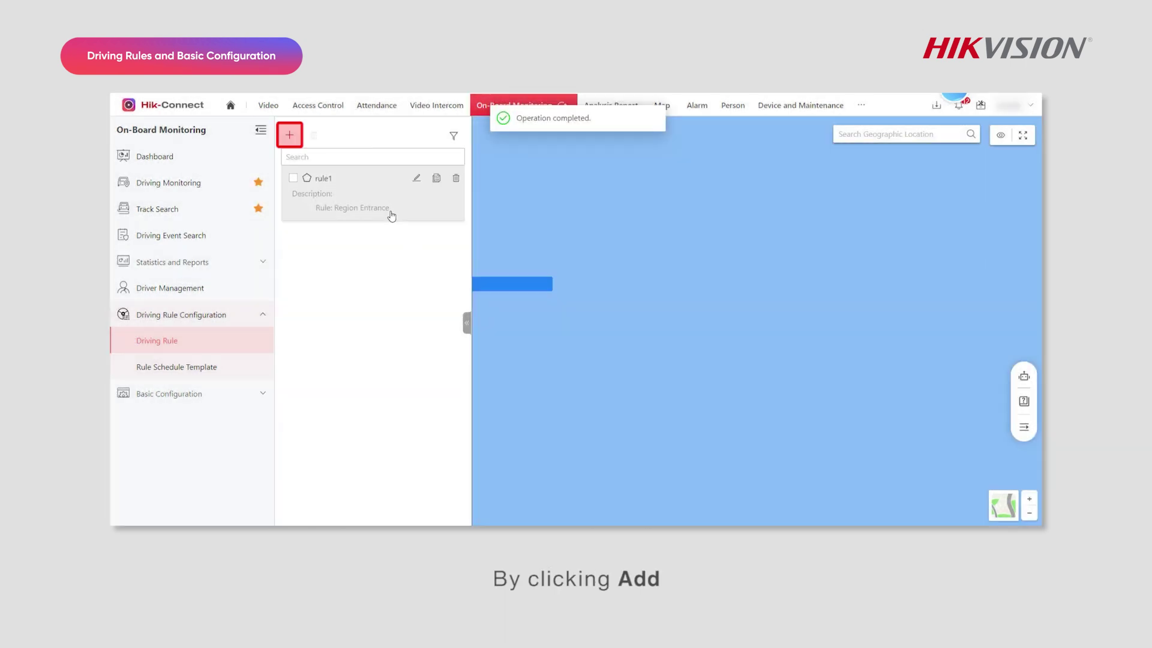
Step: Start a route-line driving rule and draw a route from Ruoergai via Chengdu to Guangyuan
click(290, 134)
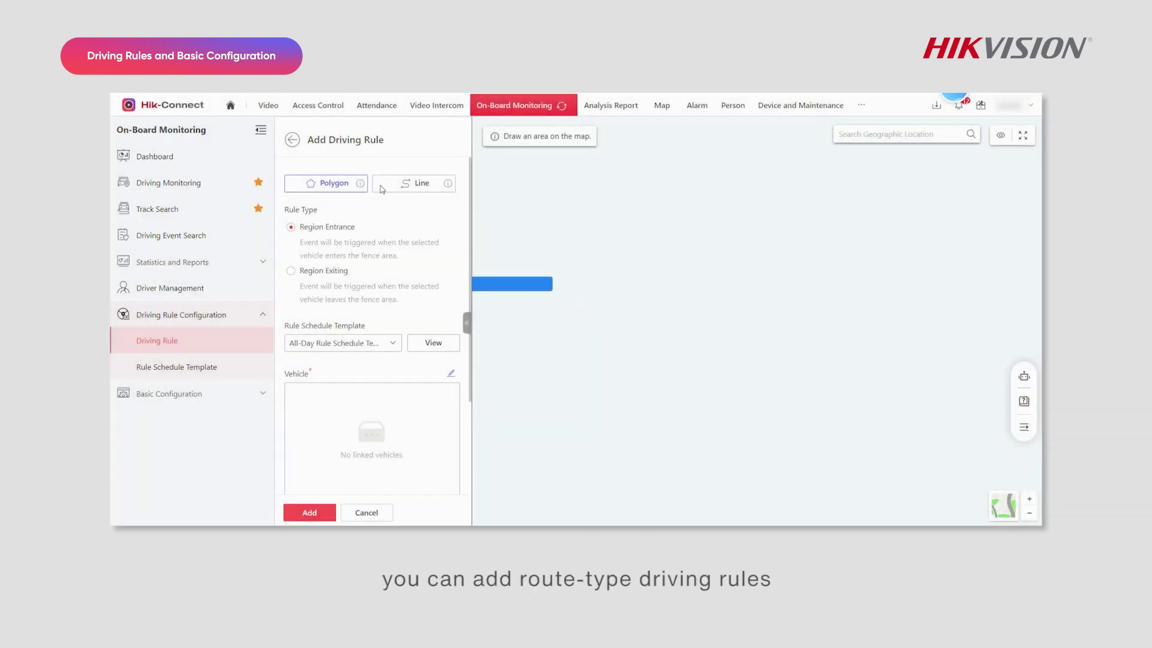
click(406, 183)
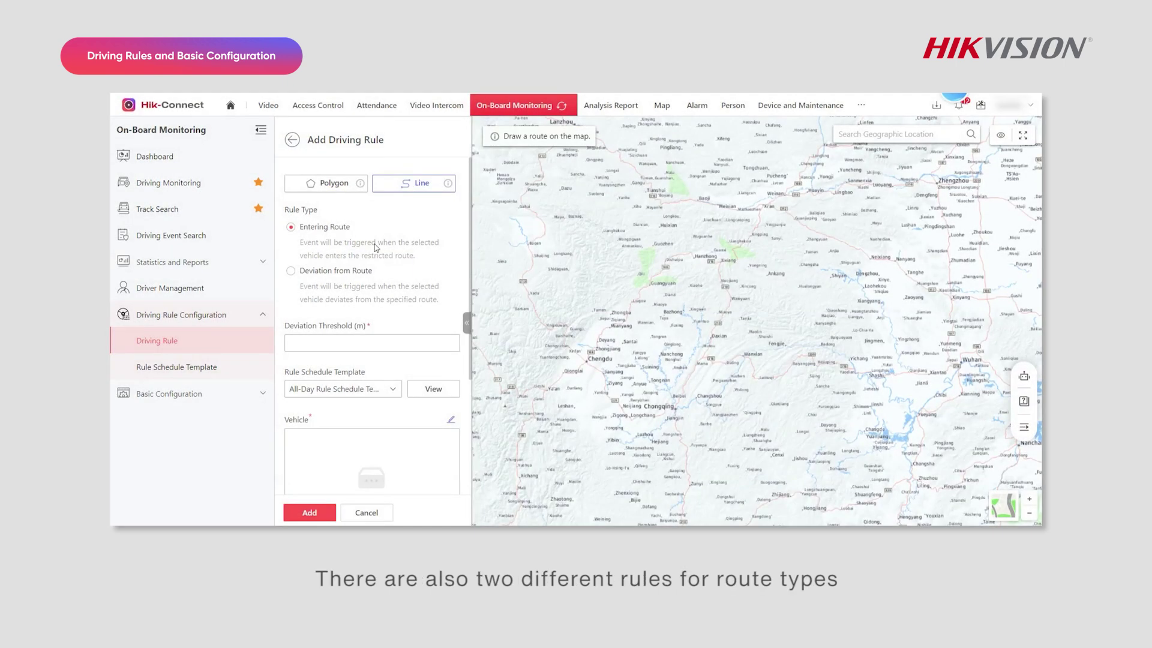
click(527, 243)
click(523, 282)
click(546, 325)
click(586, 360)
click(613, 342)
click(672, 259)
right_click(672, 259)
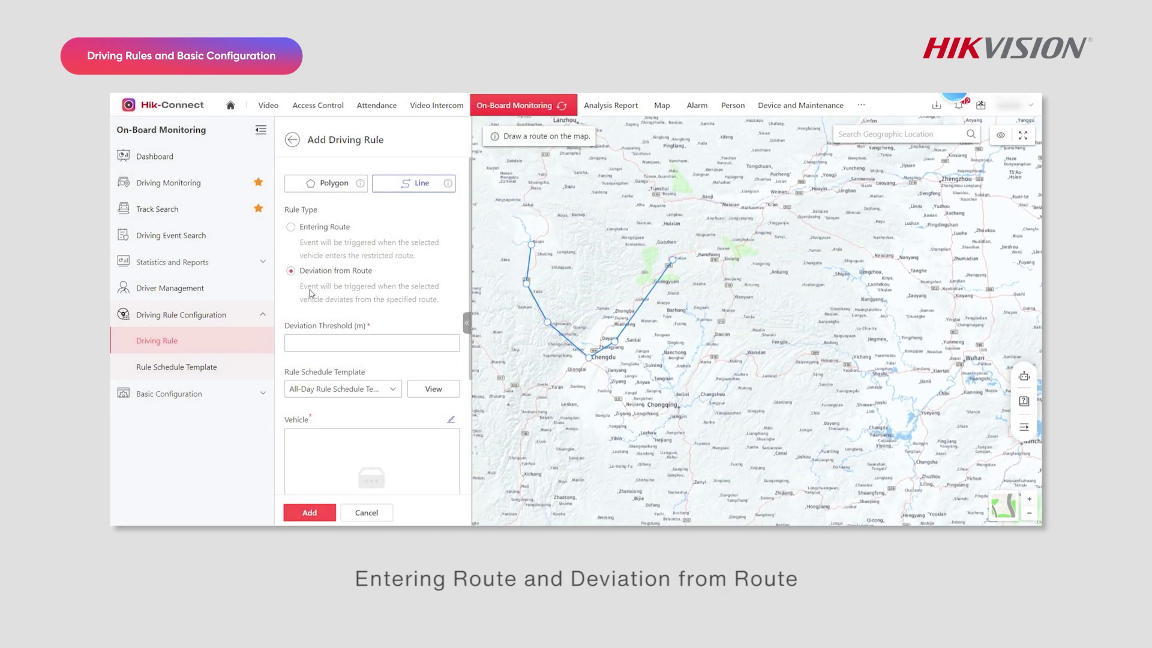
Step: Redraw the route eastward across northern China to near Lushan
click(415, 194)
click(644, 170)
click(712, 201)
click(777, 205)
click(816, 174)
click(897, 175)
click(910, 215)
right_click(910, 215)
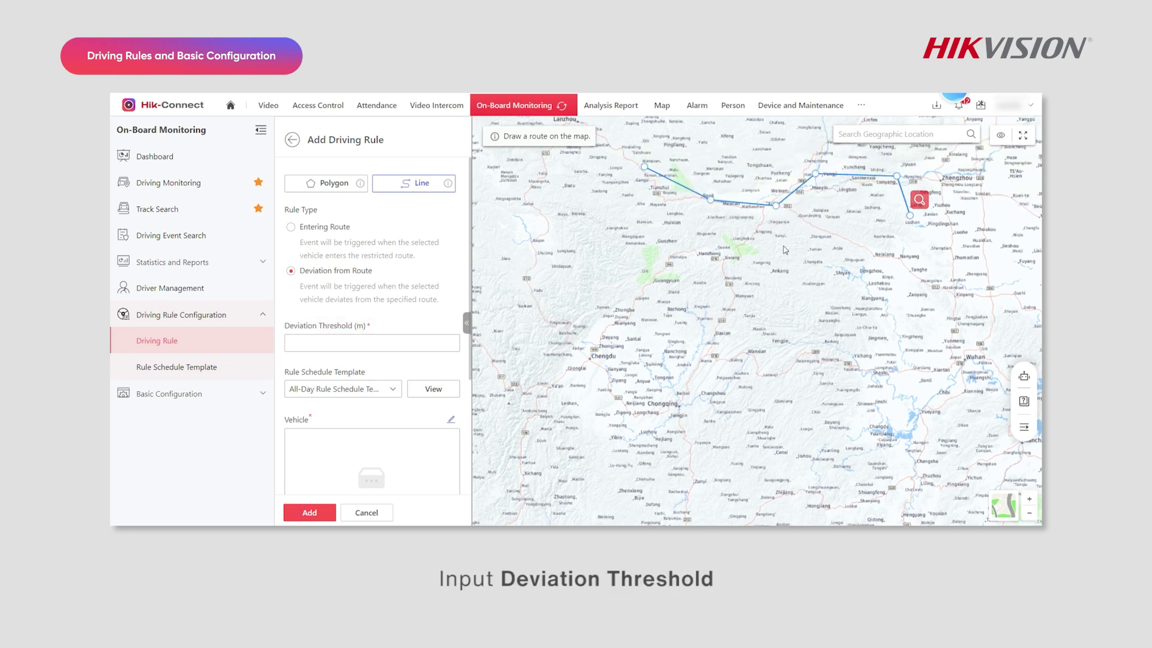
Step: Set a 10 m deviation threshold and schedule template 1
click(371, 343)
text(10)
scroll(370, 355, down, 1)
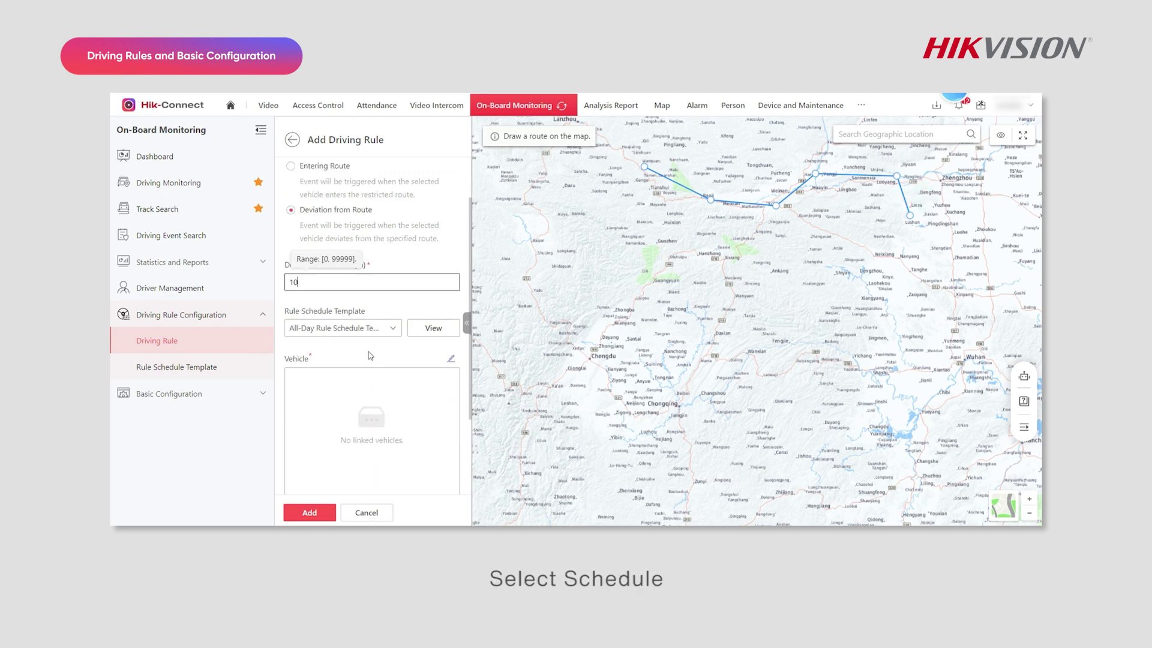
click(341, 328)
click(336, 360)
Step: Link vehicle 99999, name the rule rule2 and save it
scroll(458, 260, down, 2)
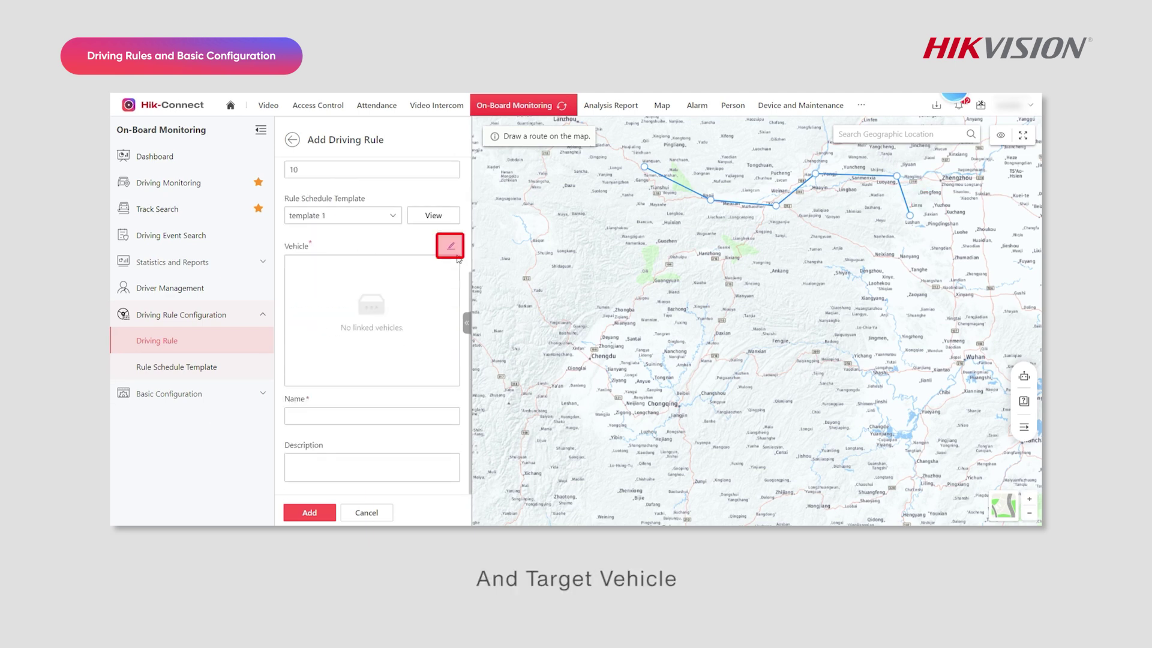
click(452, 247)
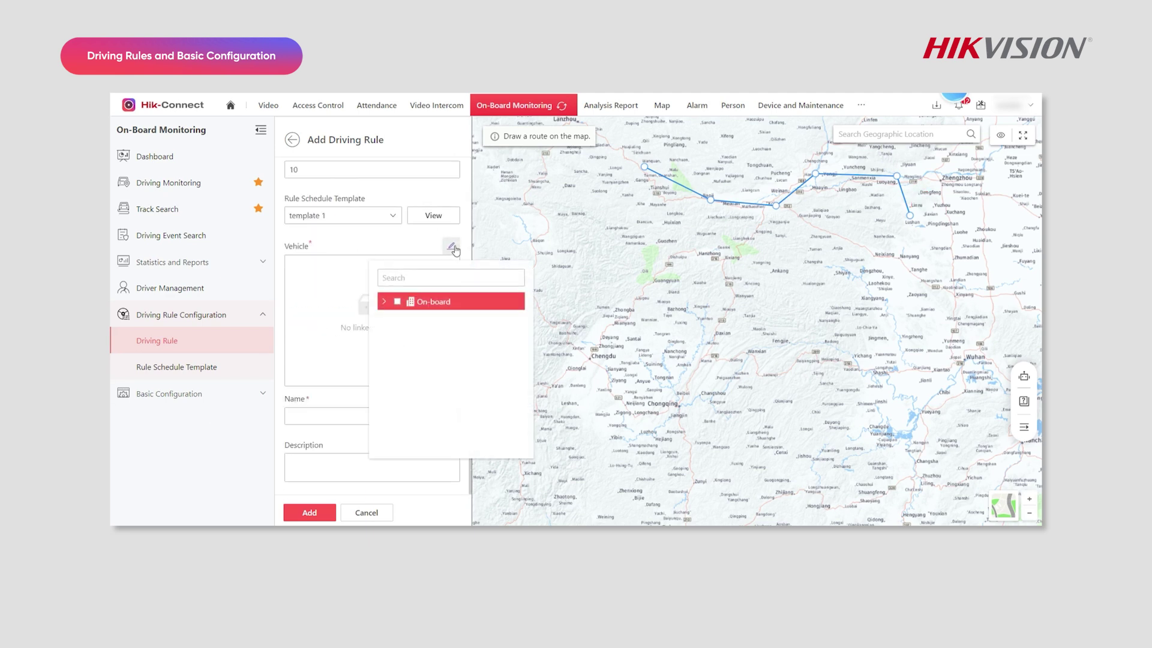
click(397, 302)
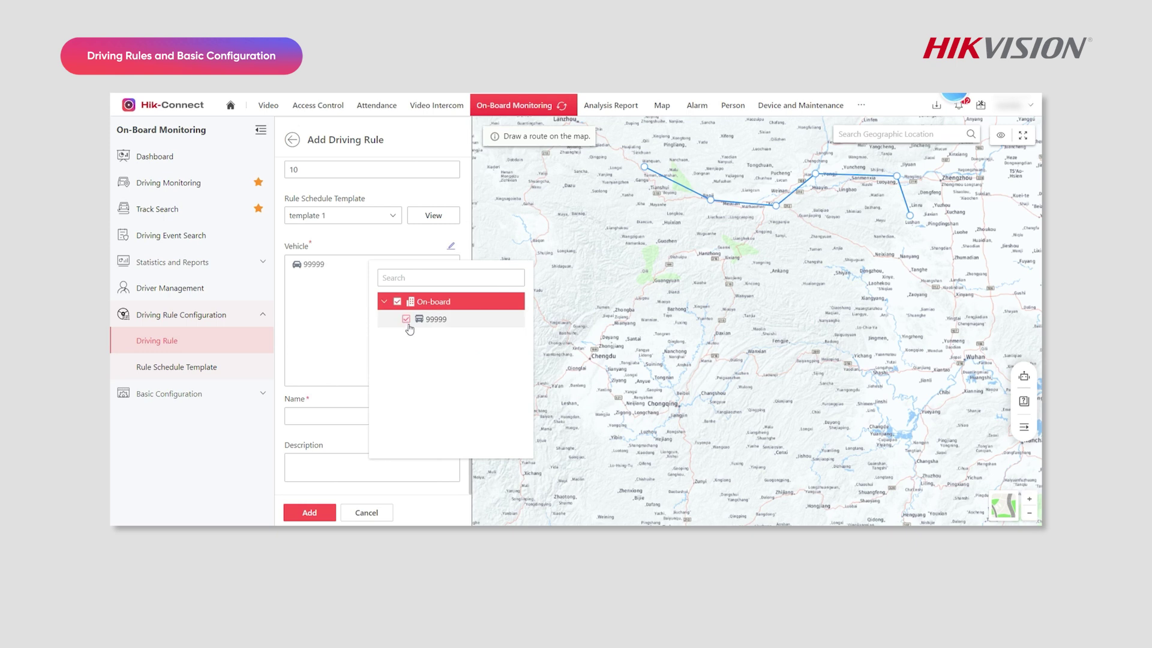
click(308, 414)
text(rule2)
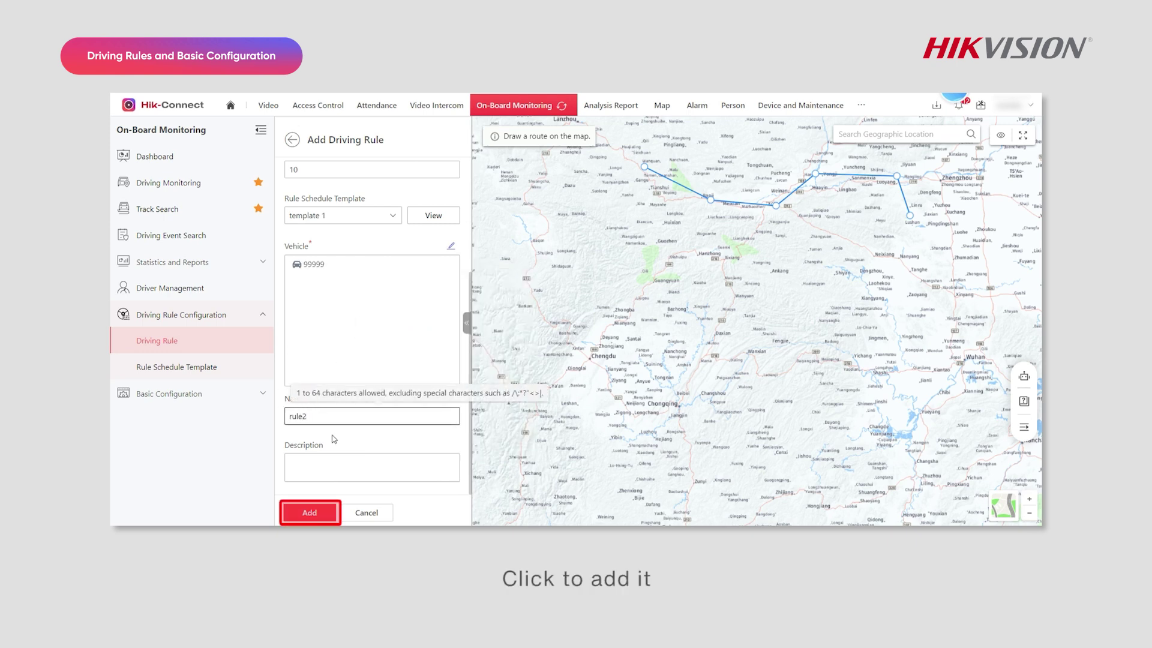
click(309, 513)
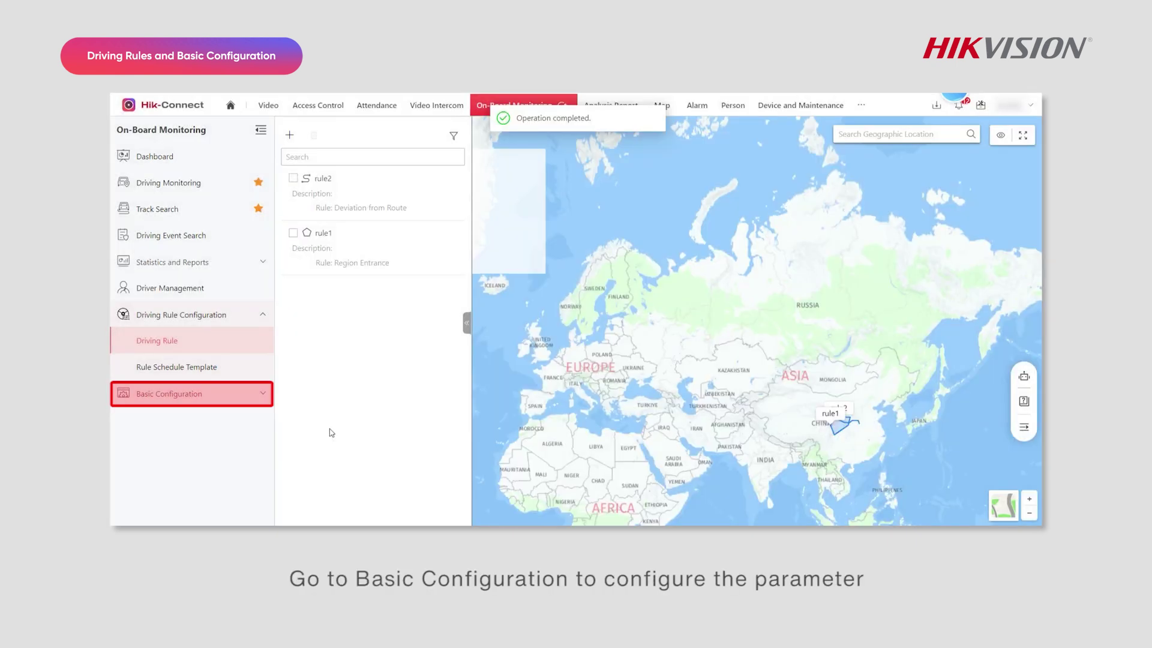
Step: Enable stream auto switch-off at 30 minutes and save the basic parameters
click(177, 394)
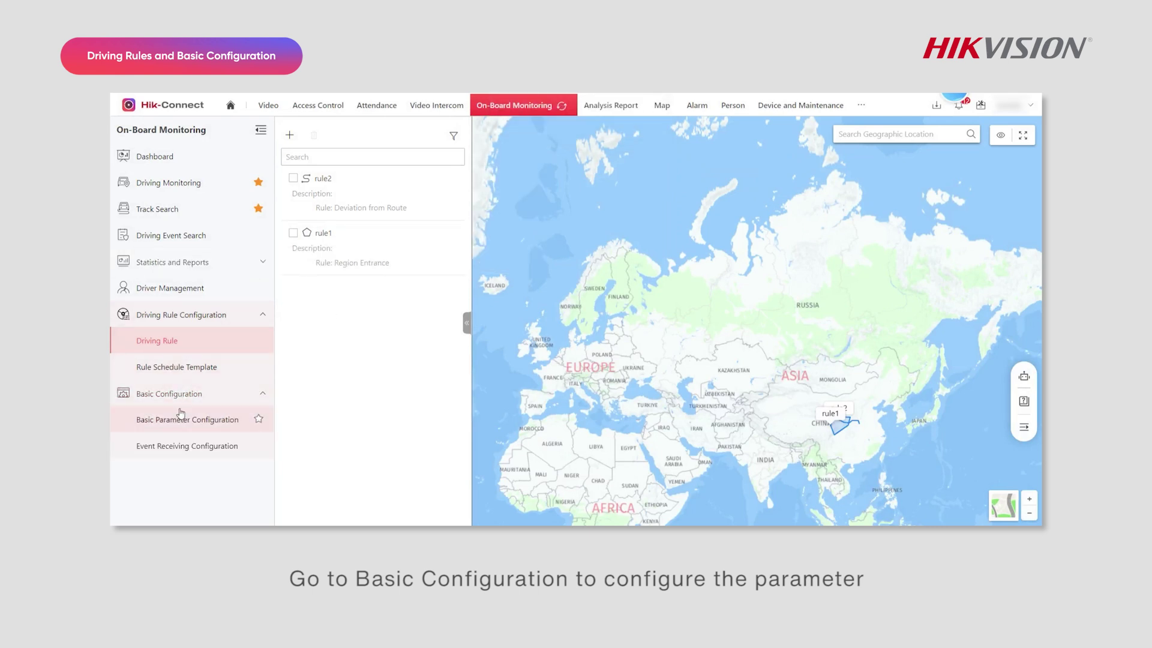
click(180, 419)
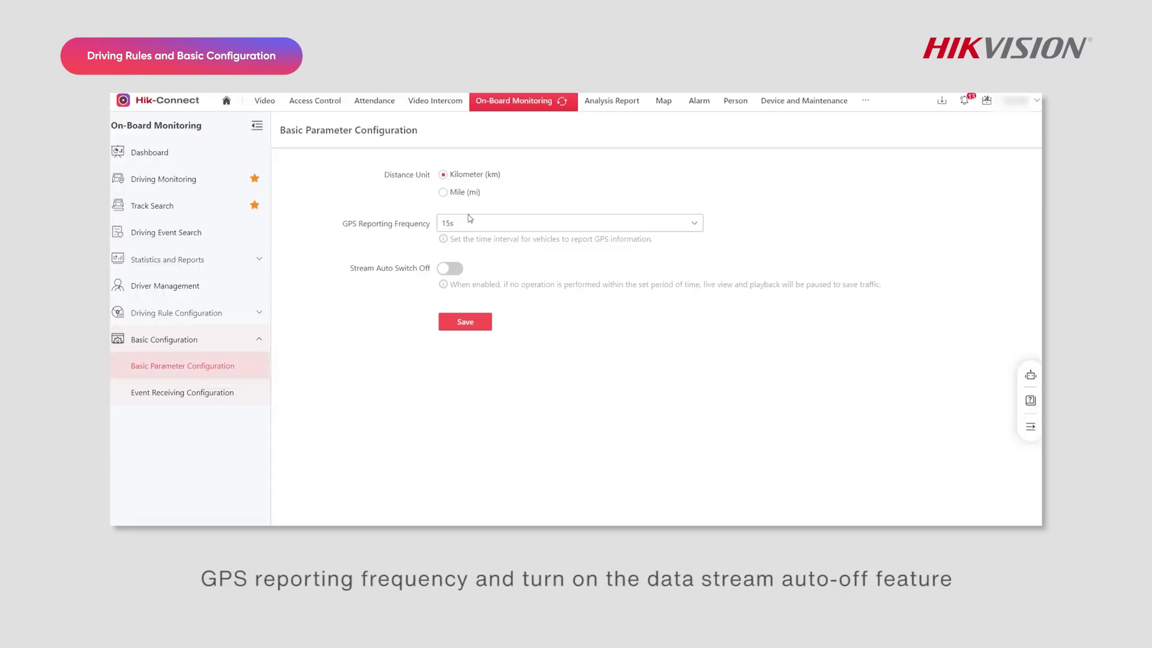
click(450, 268)
click(465, 356)
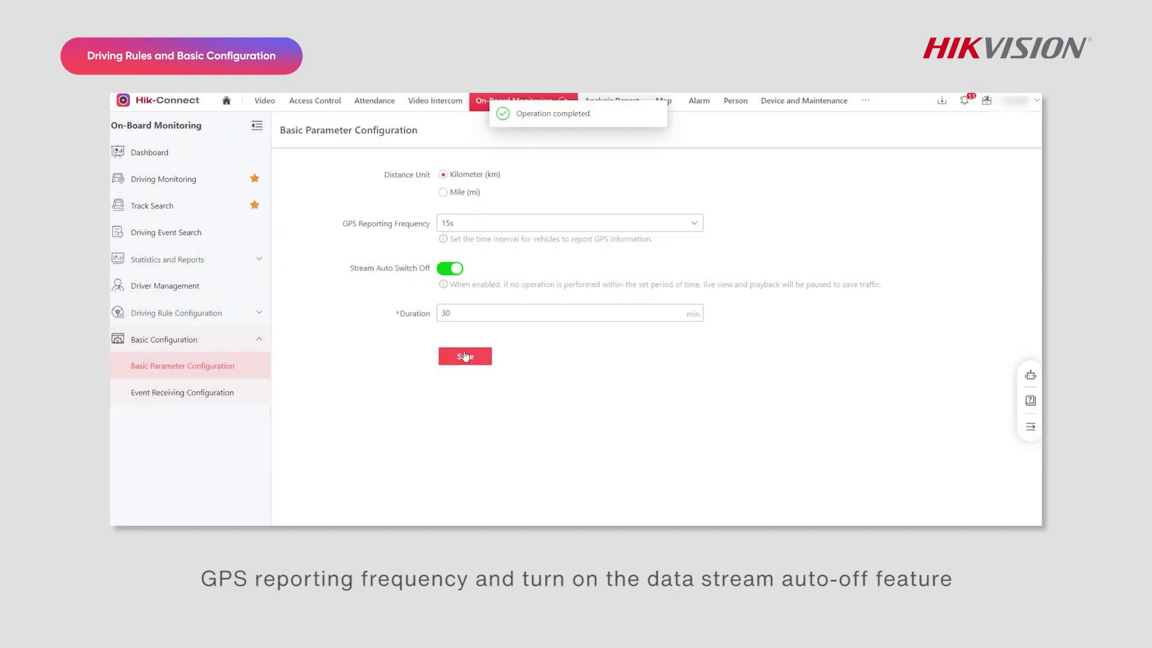
Step: Expand the DSM, ADAS, rule violation, driver and other event categories in Event Receiving Configuration
click(192, 393)
click(444, 221)
click(445, 346)
scroll(474, 360, down, 1)
click(444, 432)
scroll(474, 360, down, 3)
click(444, 383)
scroll(456, 375, down, 2)
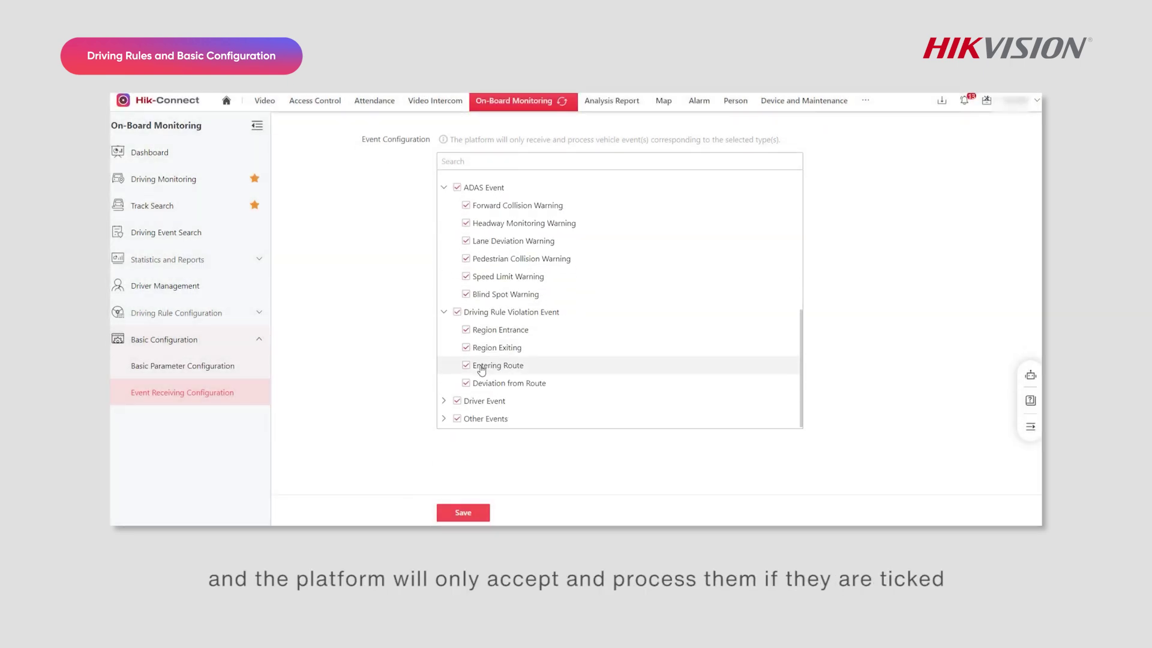
click(456, 366)
scroll(458, 372, down, 1)
click(458, 382)
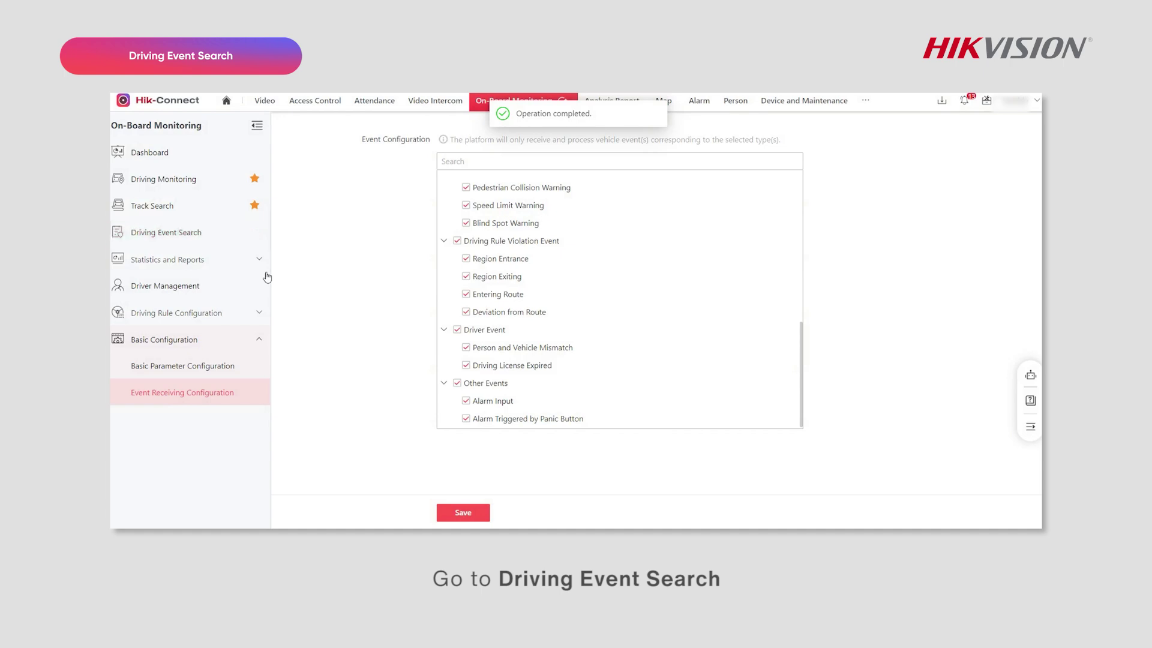
Step: Search driving events for Today, filtered by driver and the chosen event types
click(157, 235)
click(370, 181)
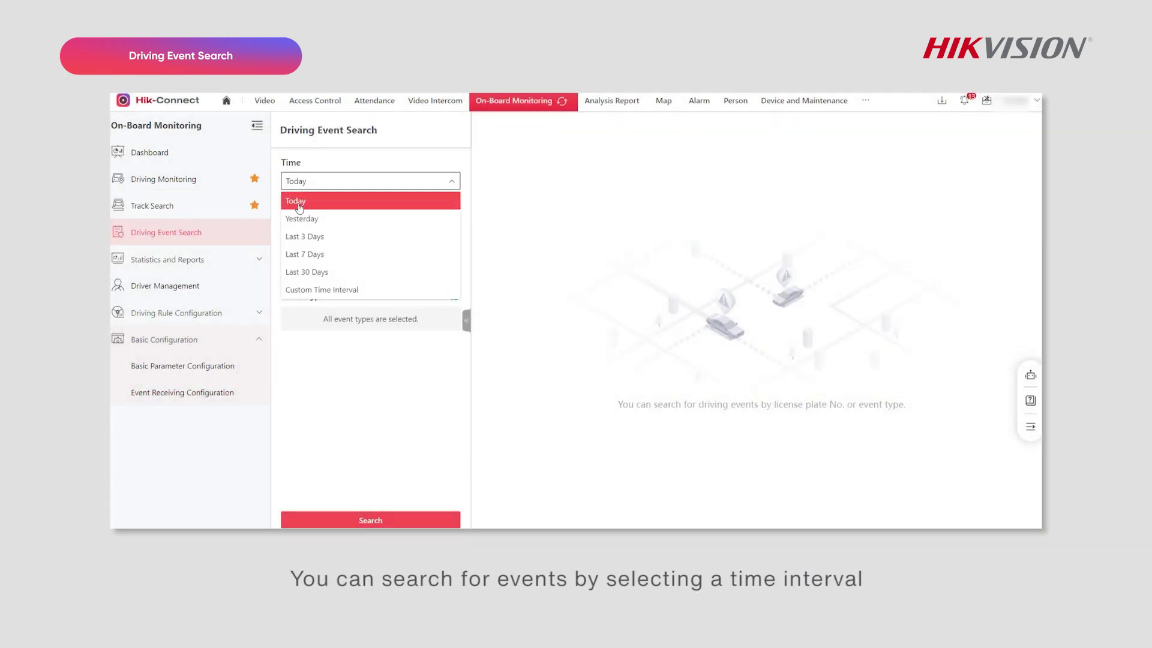
click(297, 197)
click(454, 249)
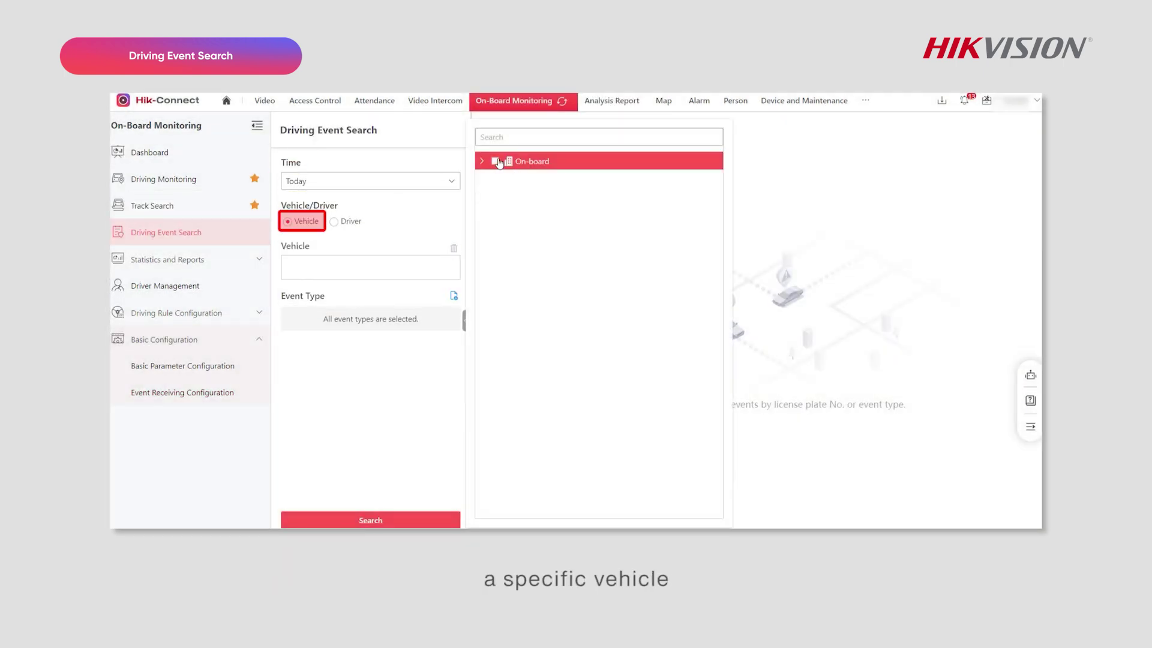
click(334, 221)
click(454, 244)
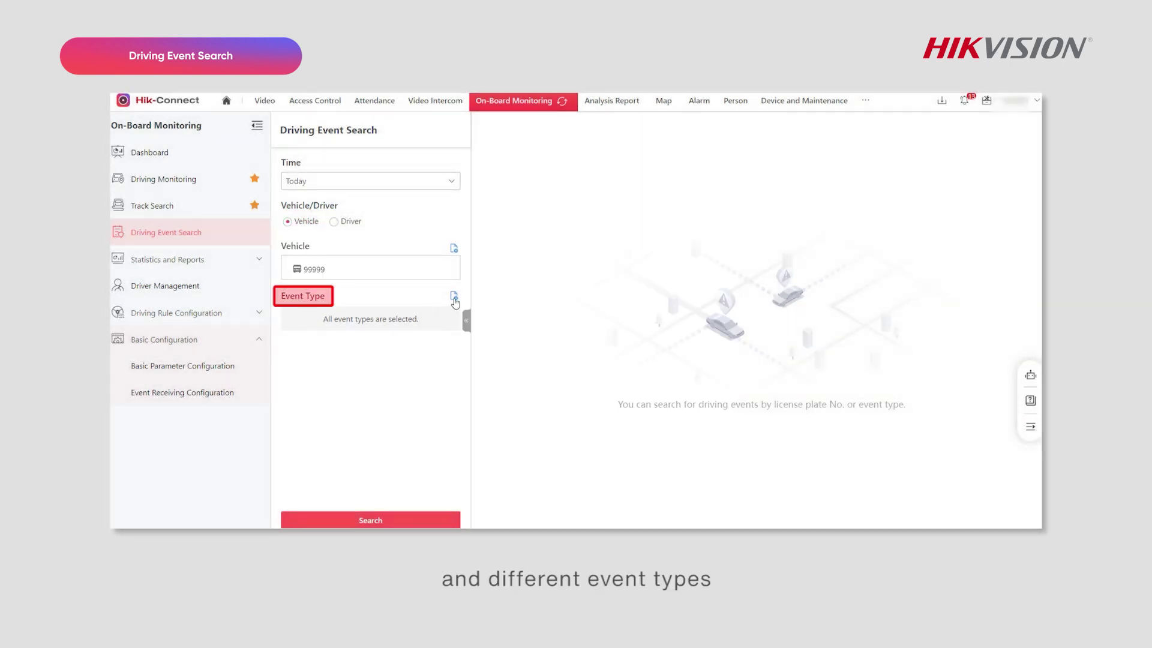
click(454, 297)
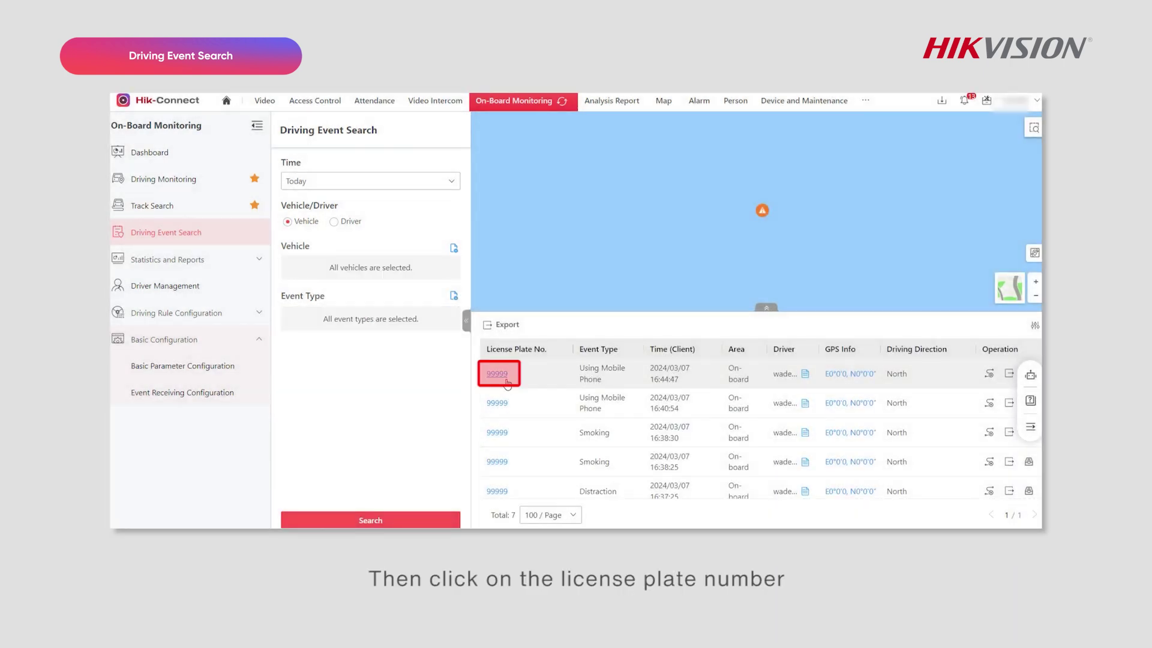
Step: Review vehicle 99999's Using Mobile Phone and Smoking event details
click(506, 381)
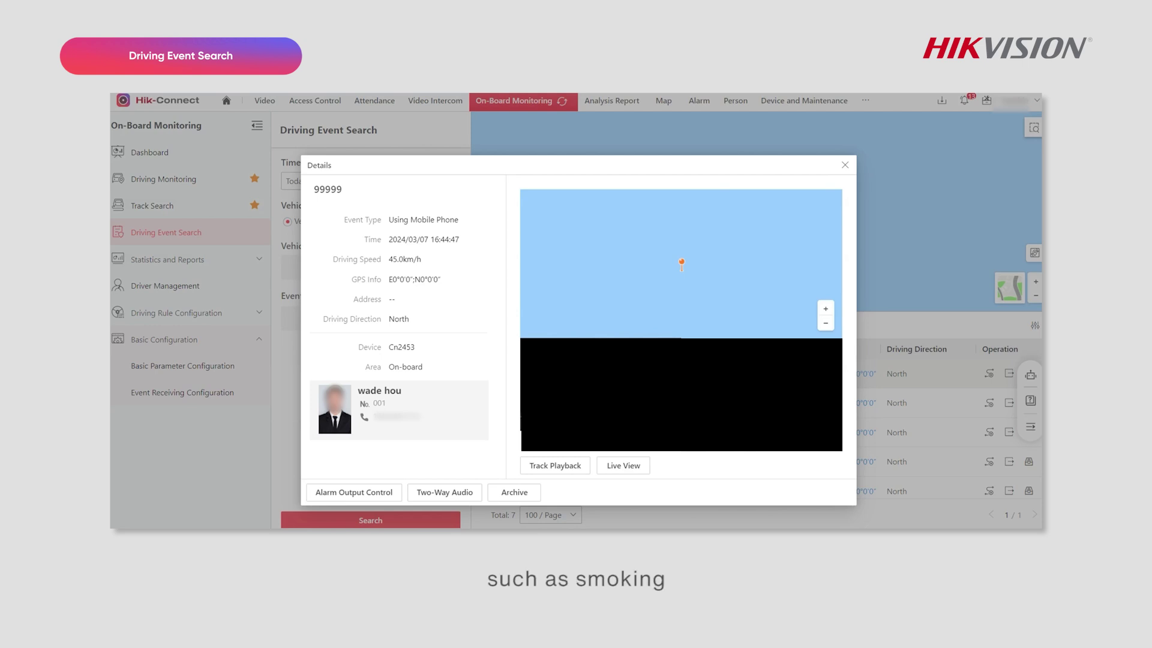
click(845, 166)
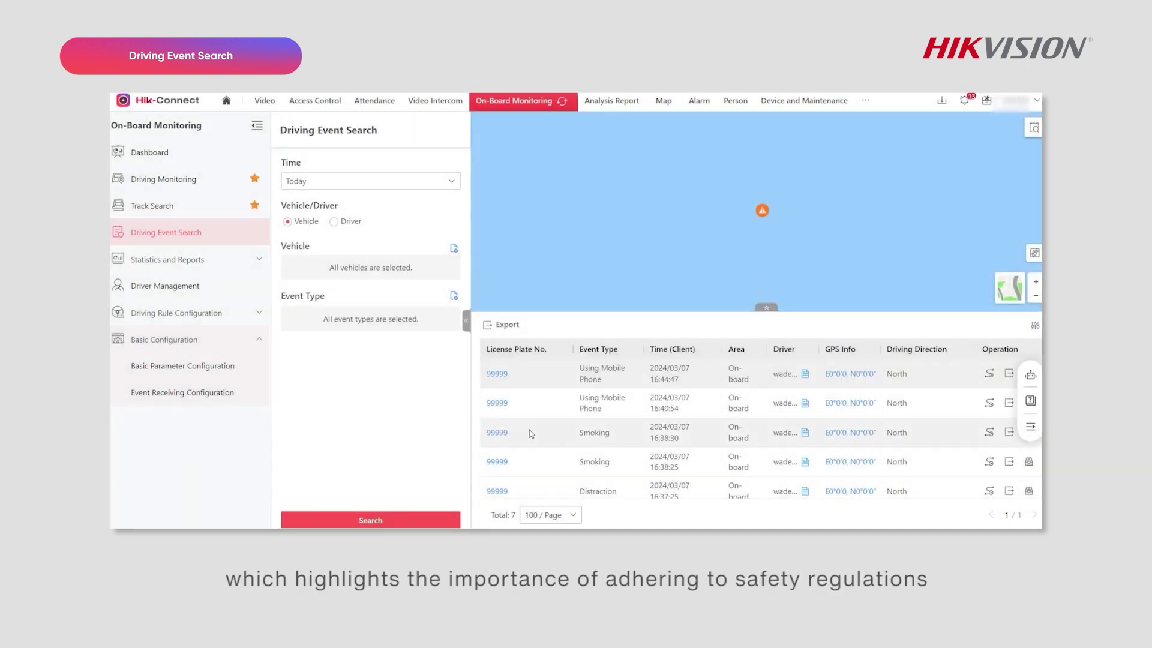
click(496, 433)
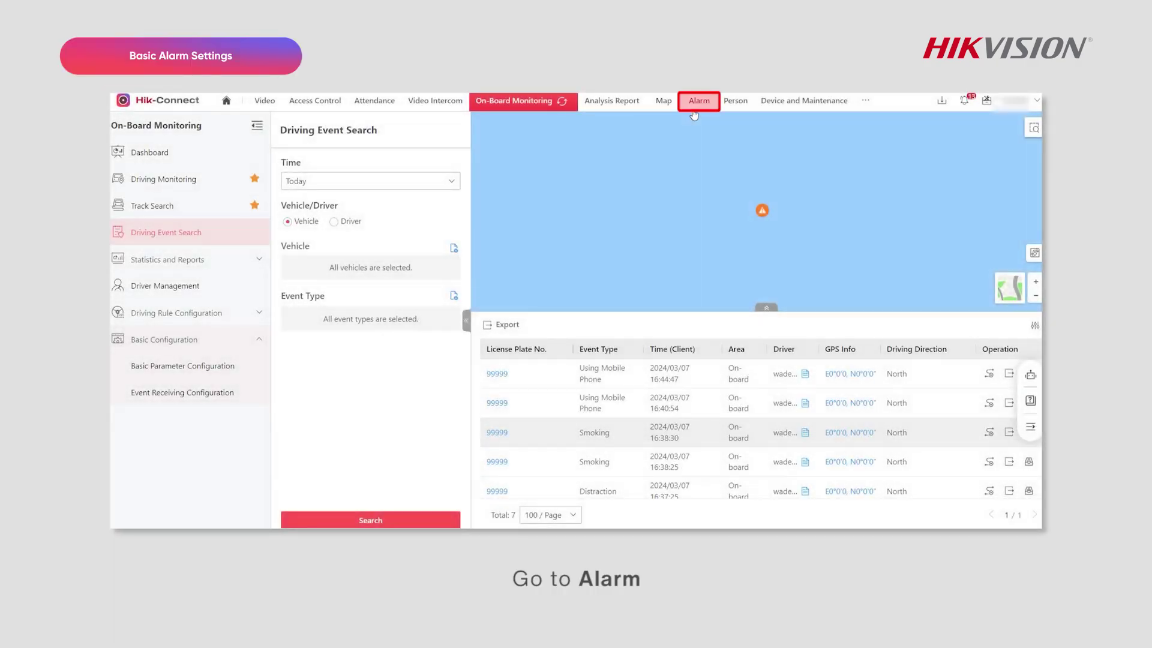
click(699, 106)
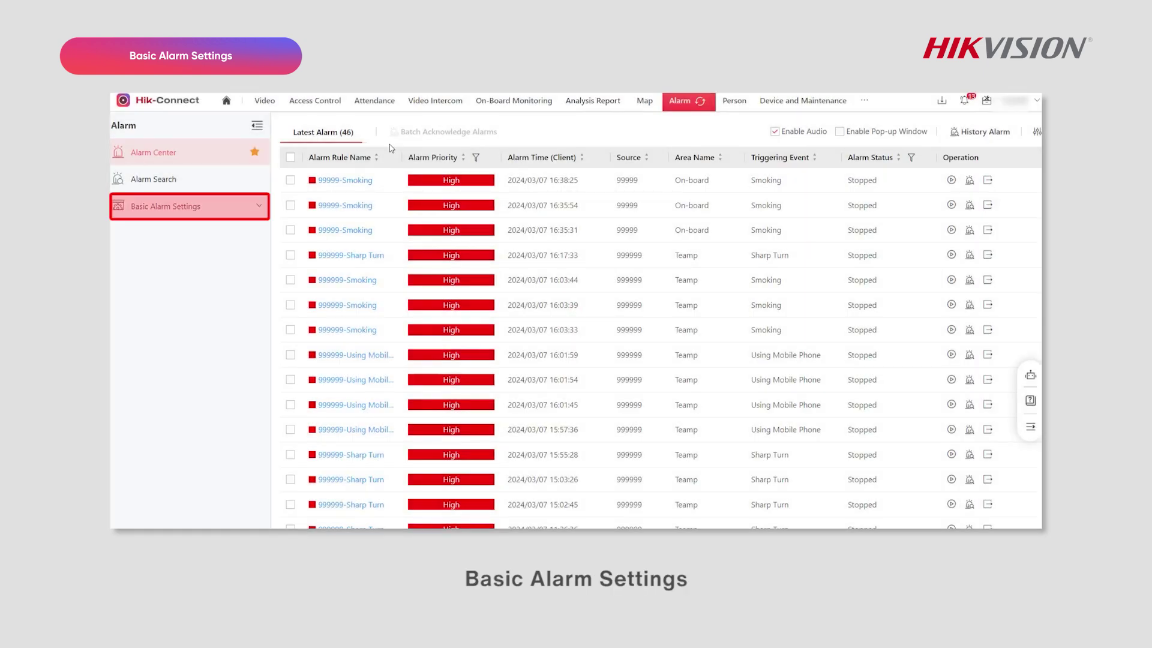
Step: Start an alarm rule triggered by driver behavior vehicle events from source 99999
click(184, 207)
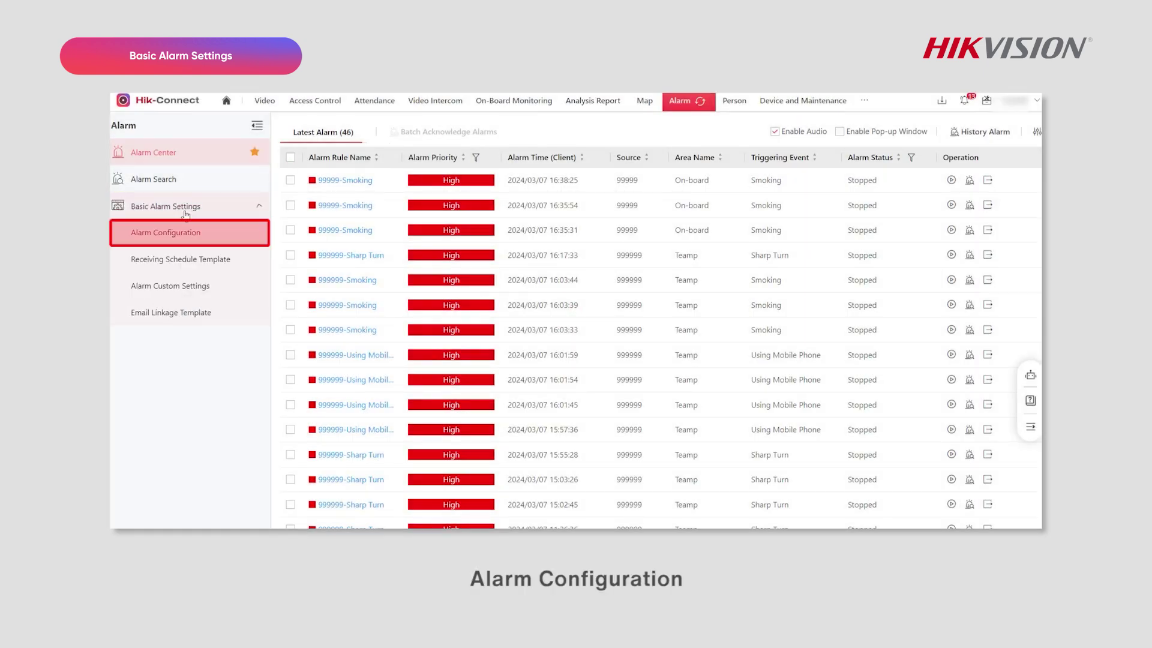
click(192, 234)
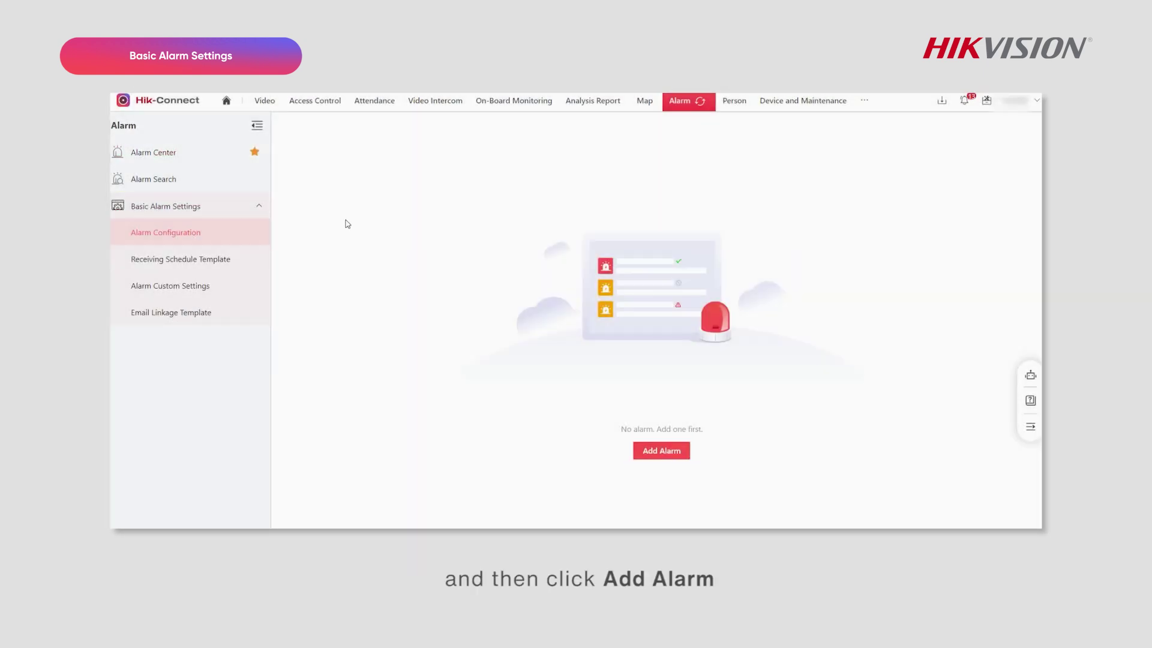
click(660, 451)
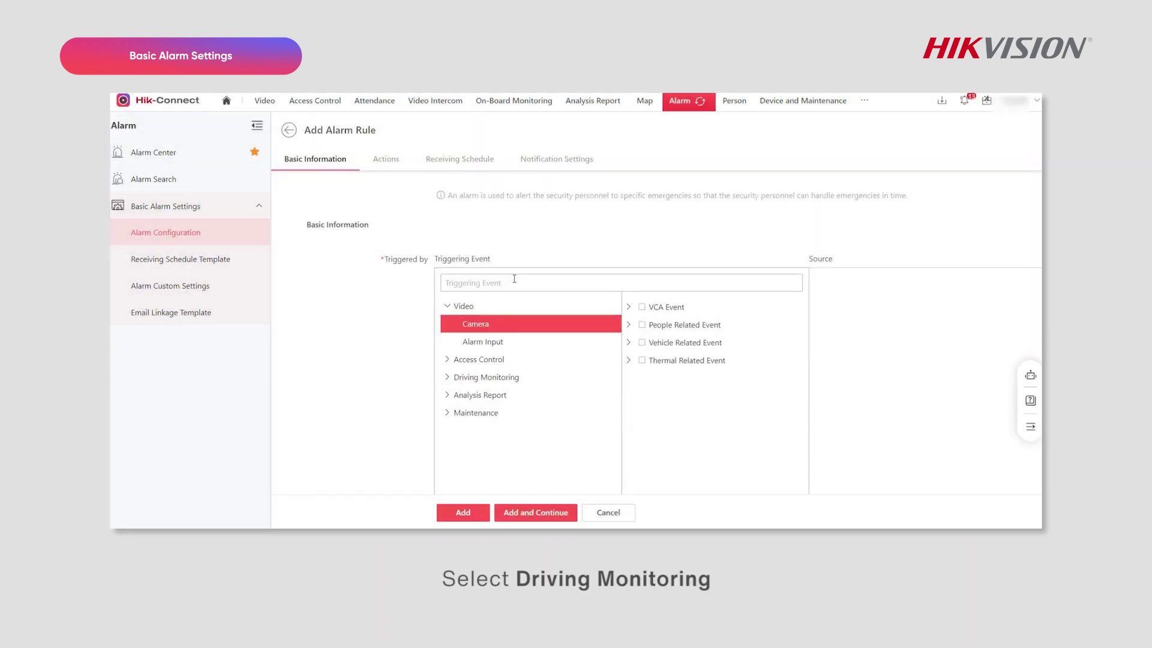
scroll(448, 320, down, 1)
click(448, 316)
click(478, 333)
click(629, 268)
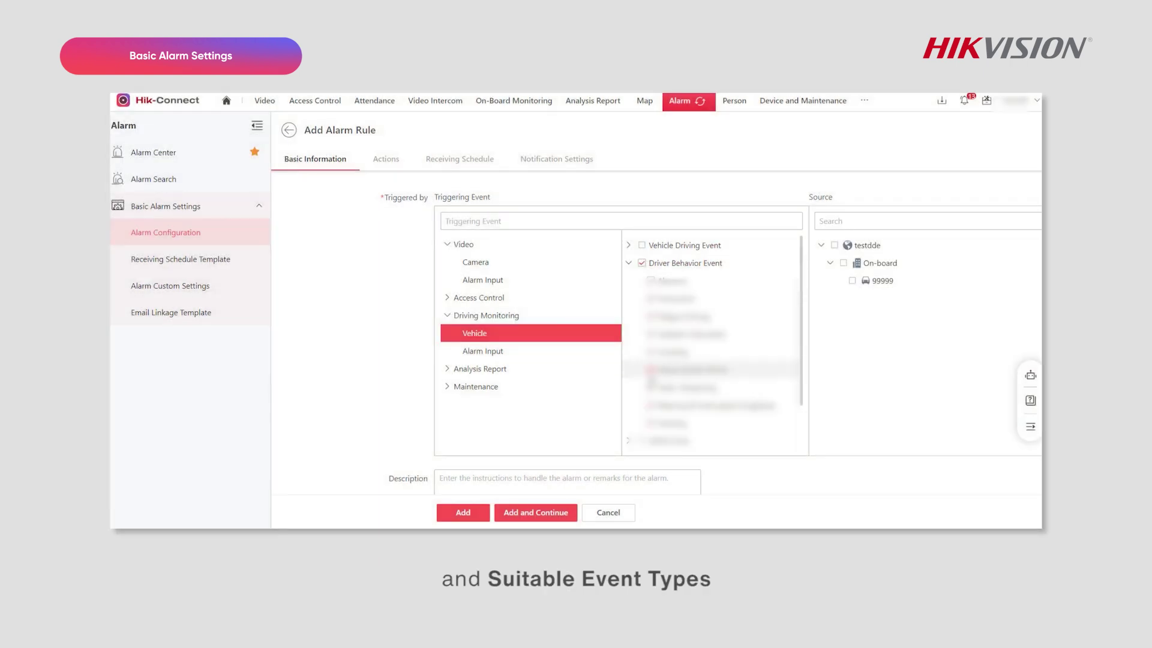
scroll(634, 349, down, 1)
scroll(635, 350, down, 1)
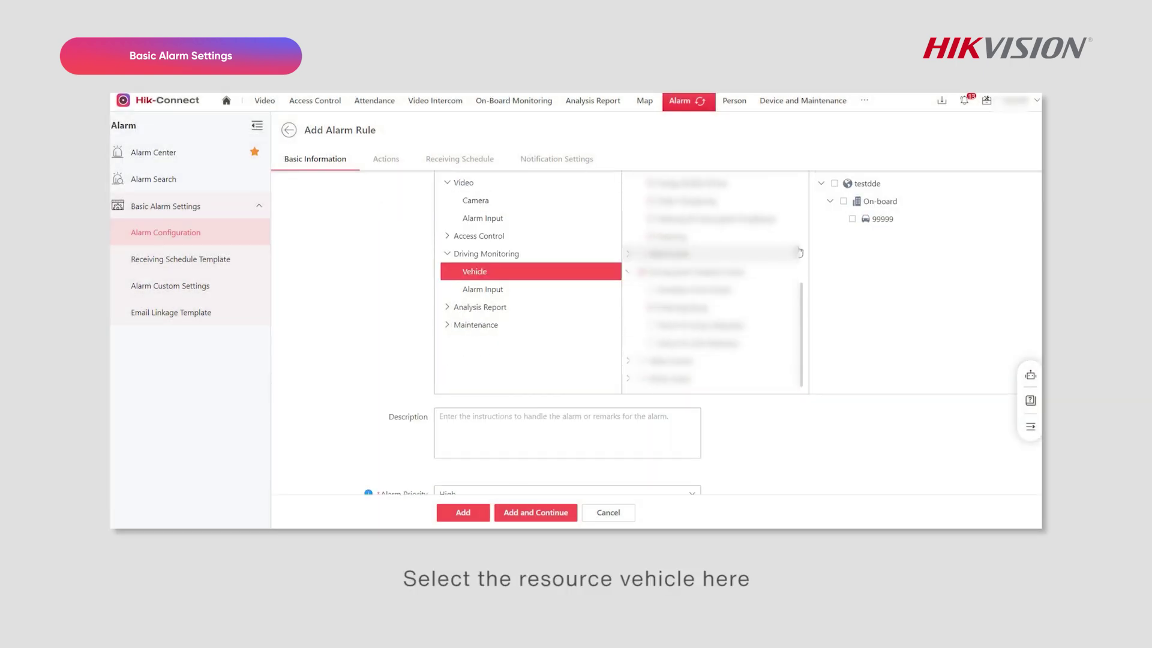
click(852, 219)
Step: Add a Capture Picture linkage, keep the All-day Template, enable notifications and create the rules
scroll(576, 360, down, 5)
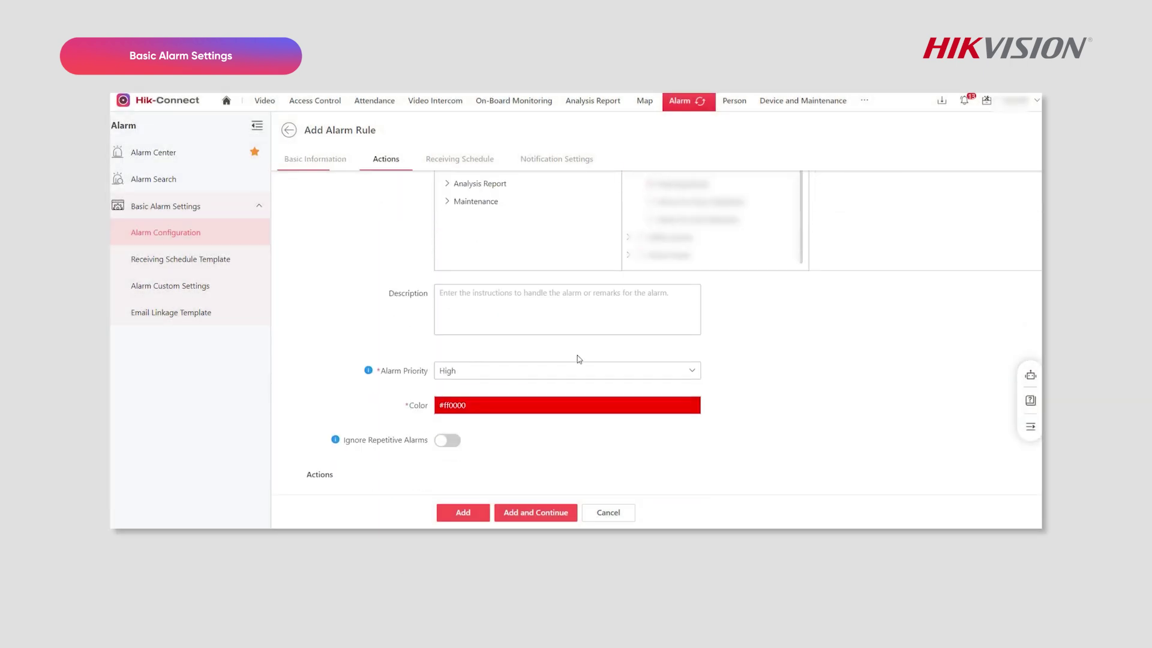
scroll(600, 330, down, 2)
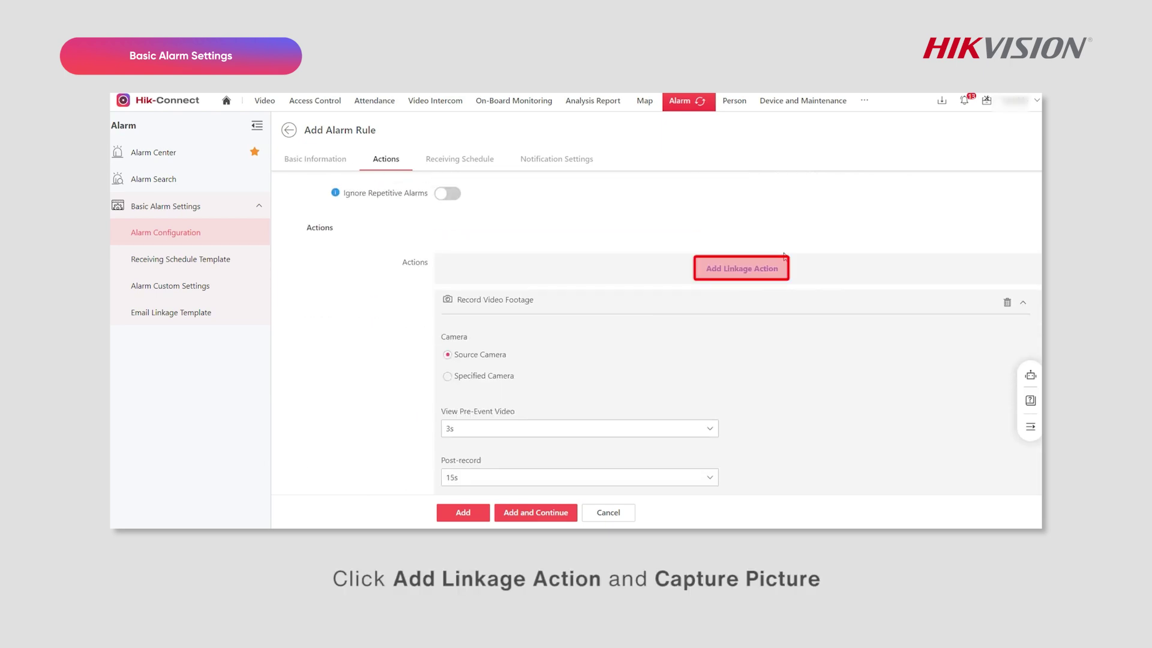
click(731, 271)
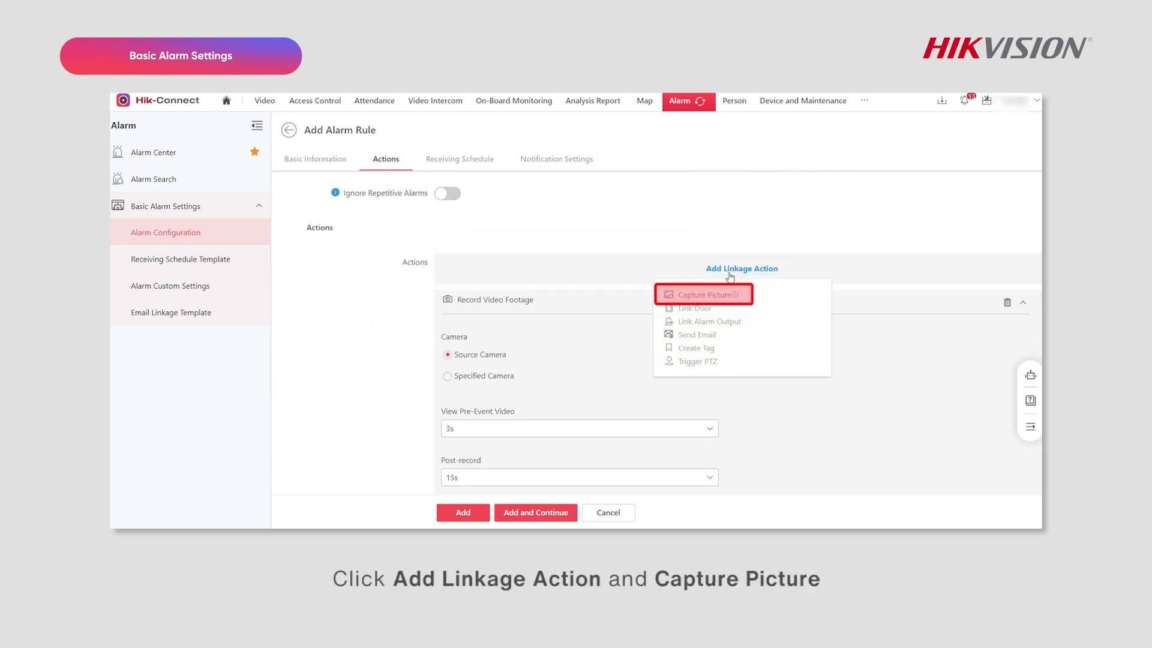
click(705, 295)
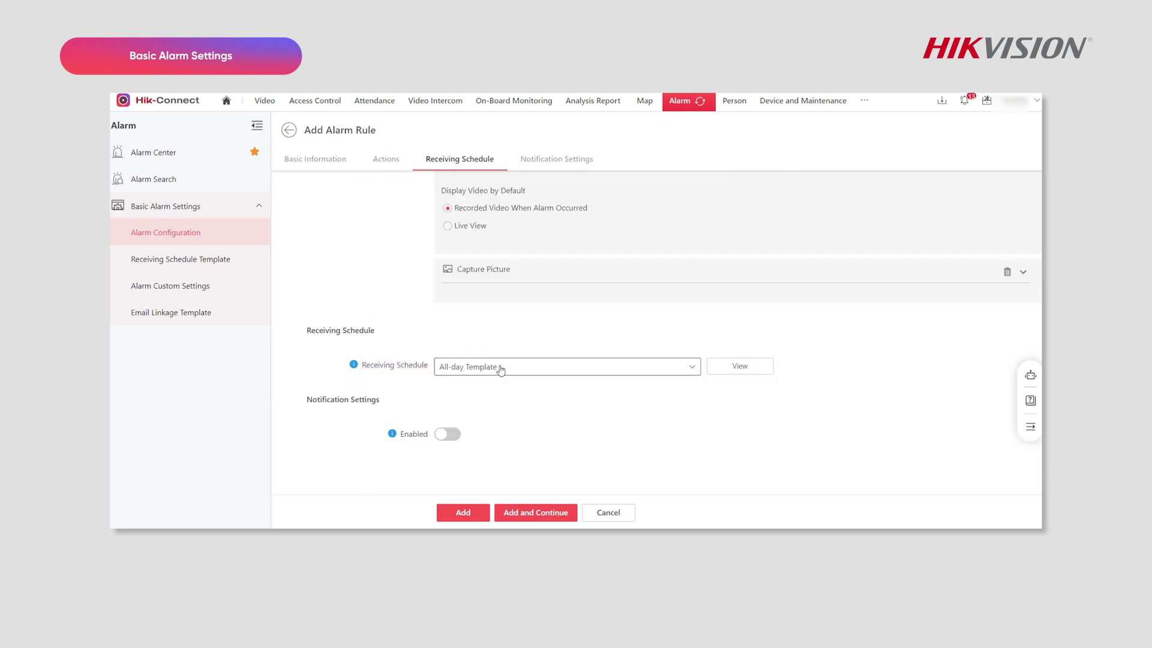
click(501, 368)
click(492, 387)
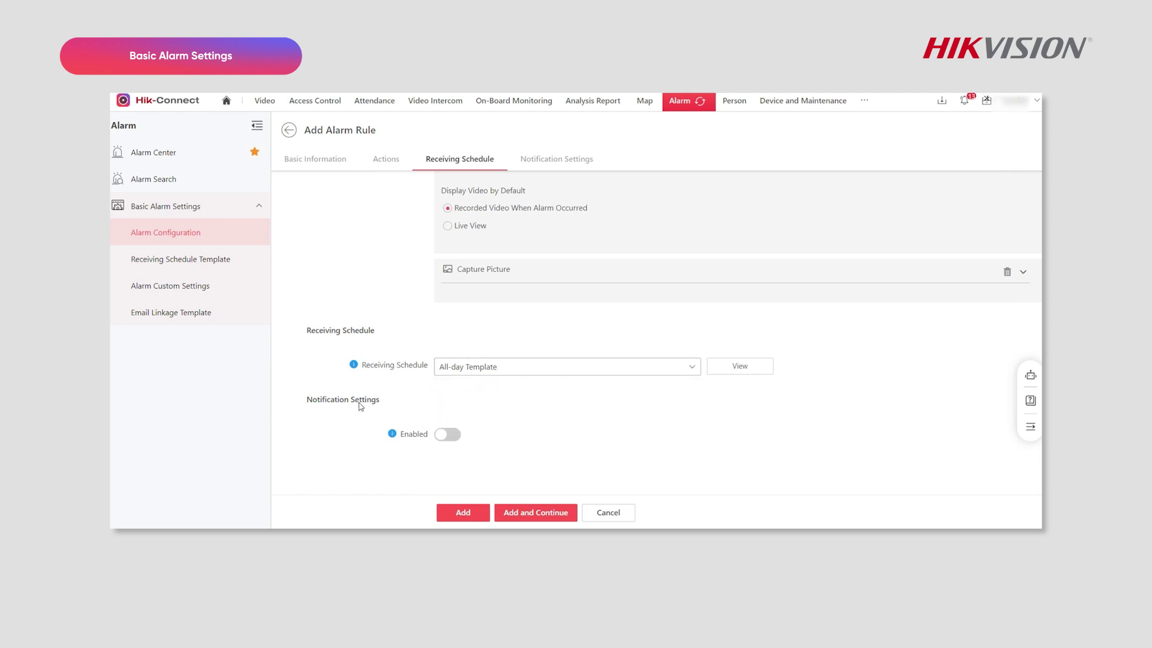
click(447, 435)
scroll(519, 418, down, 1)
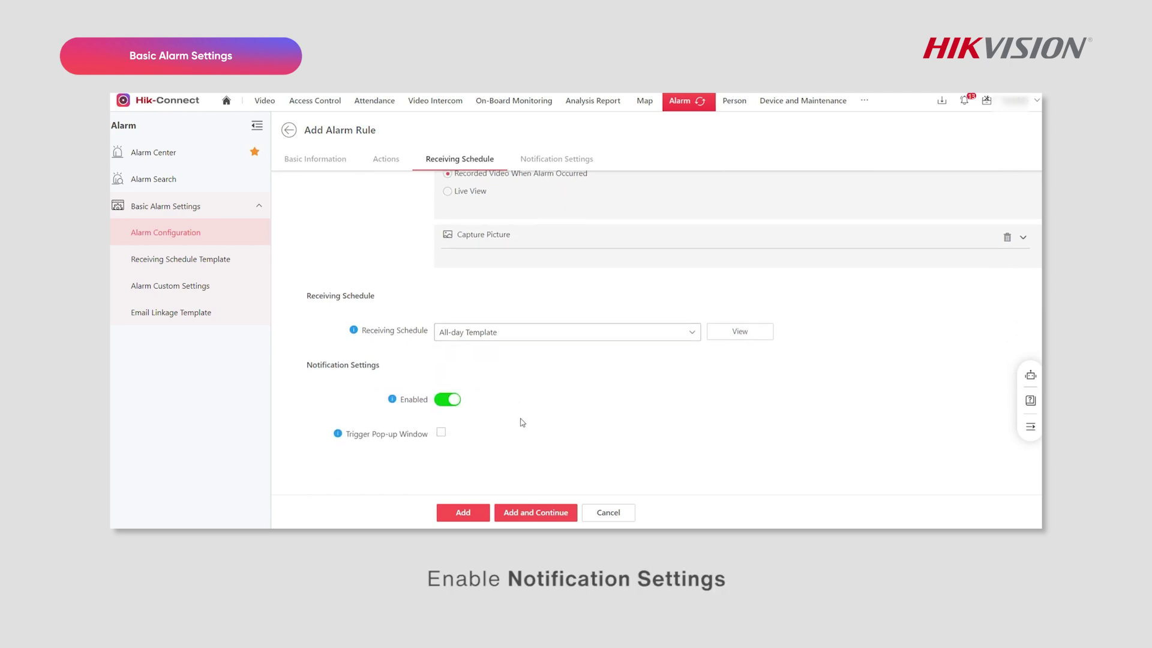
click(468, 513)
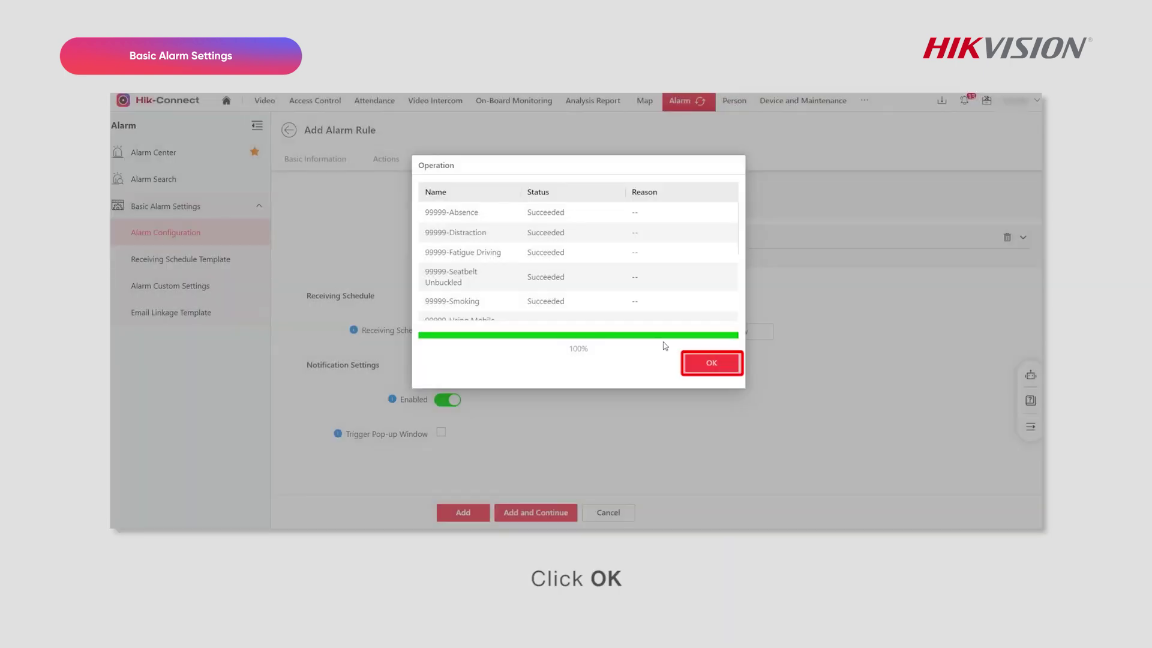
click(709, 363)
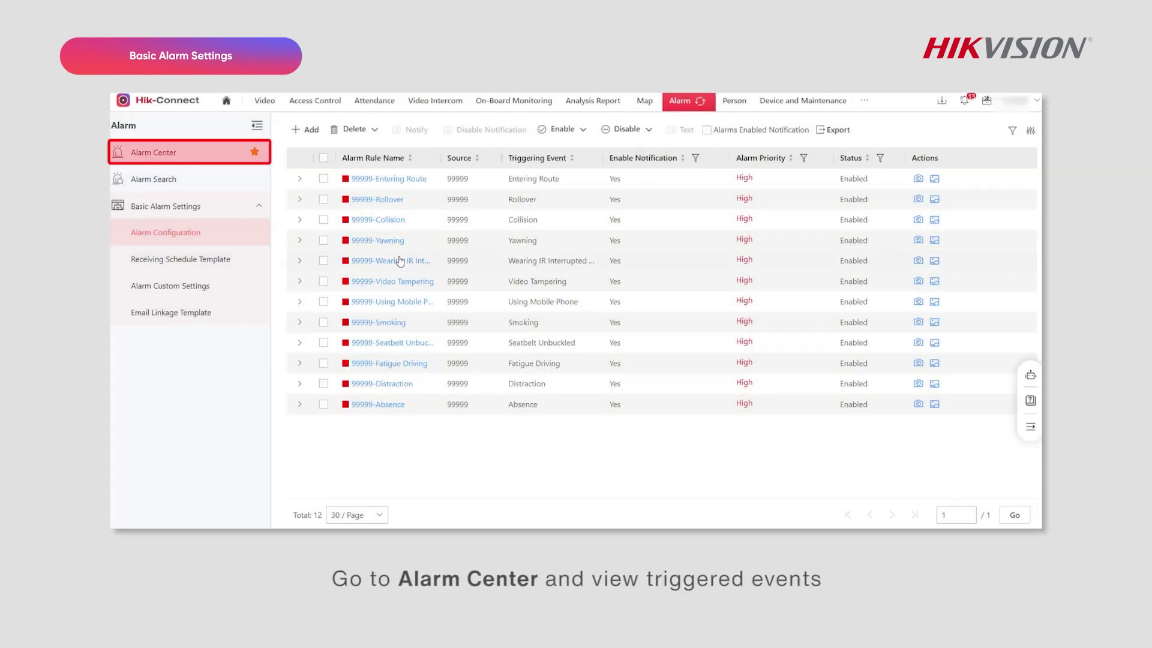
Step: Check the Alarm Center's latest alarms and open the 99999-Smoking alarm details
click(154, 152)
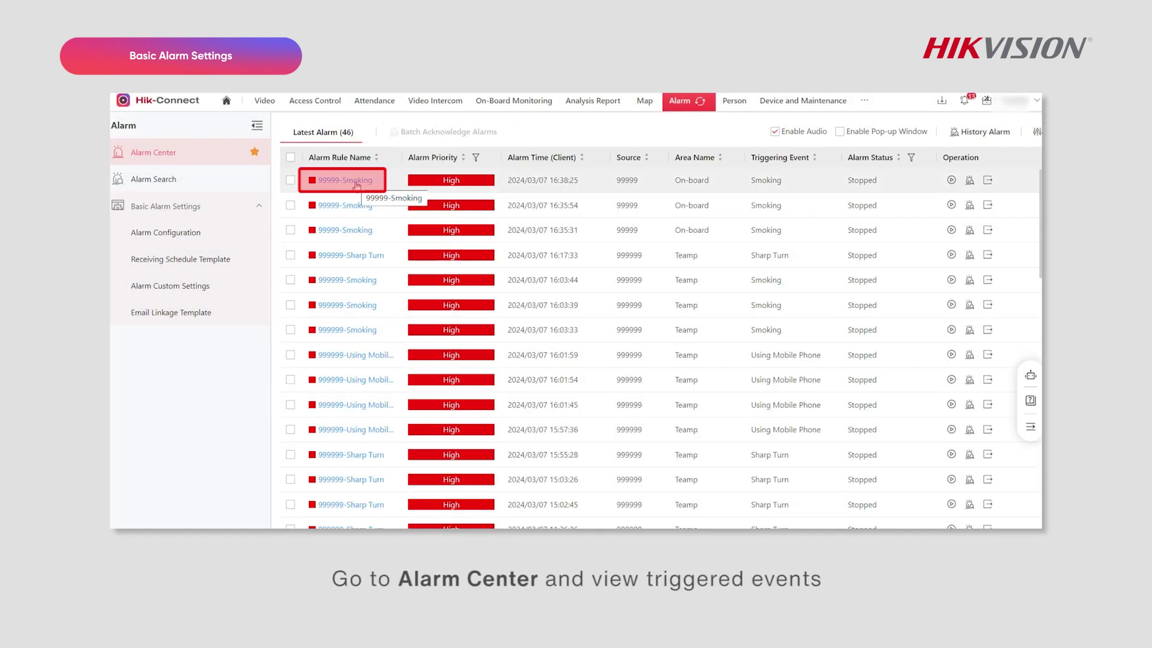
click(357, 181)
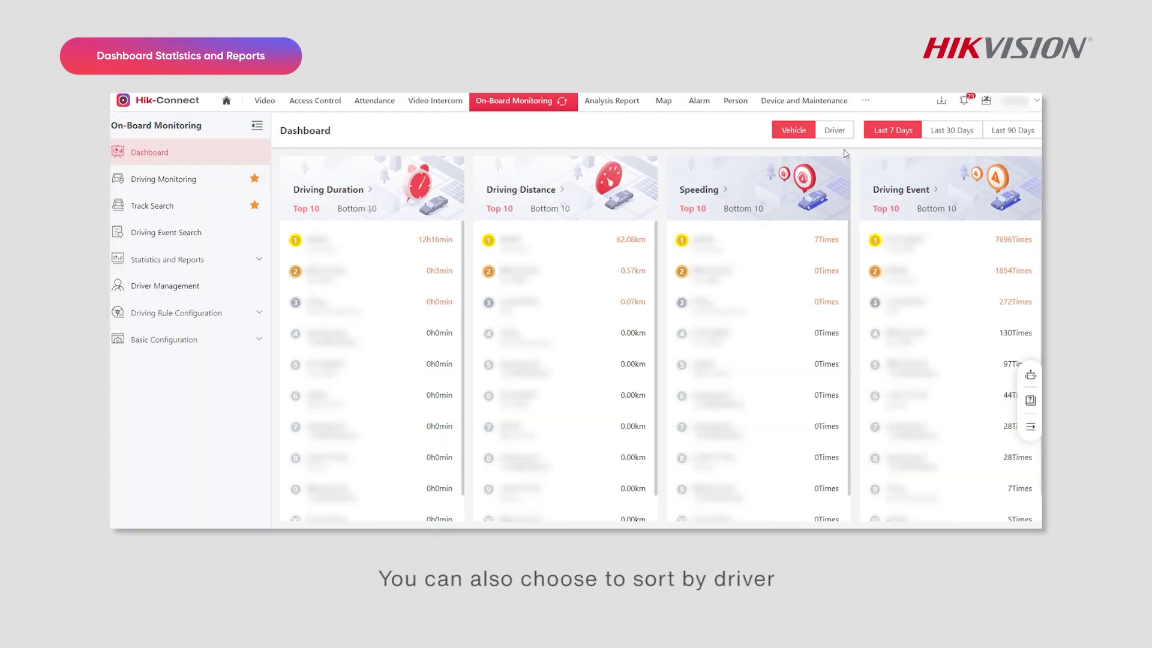
Step: Rank dashboard statistics by driver, show the bottom 10 driving durations, and expand Statistics and Reports
click(834, 130)
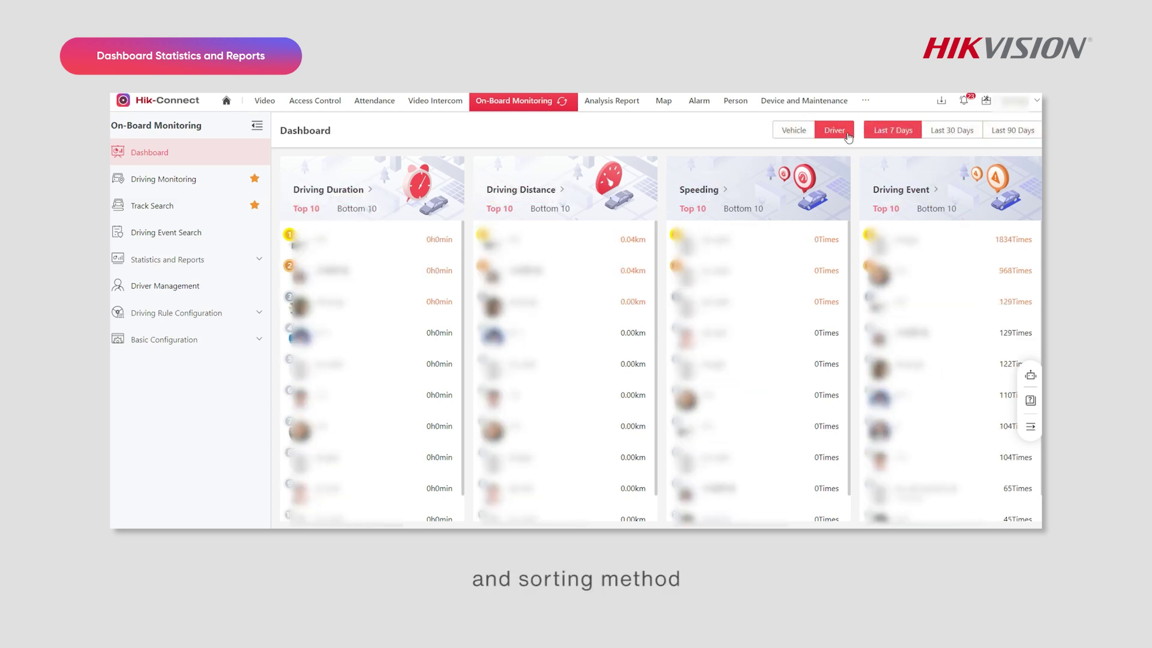
click(379, 209)
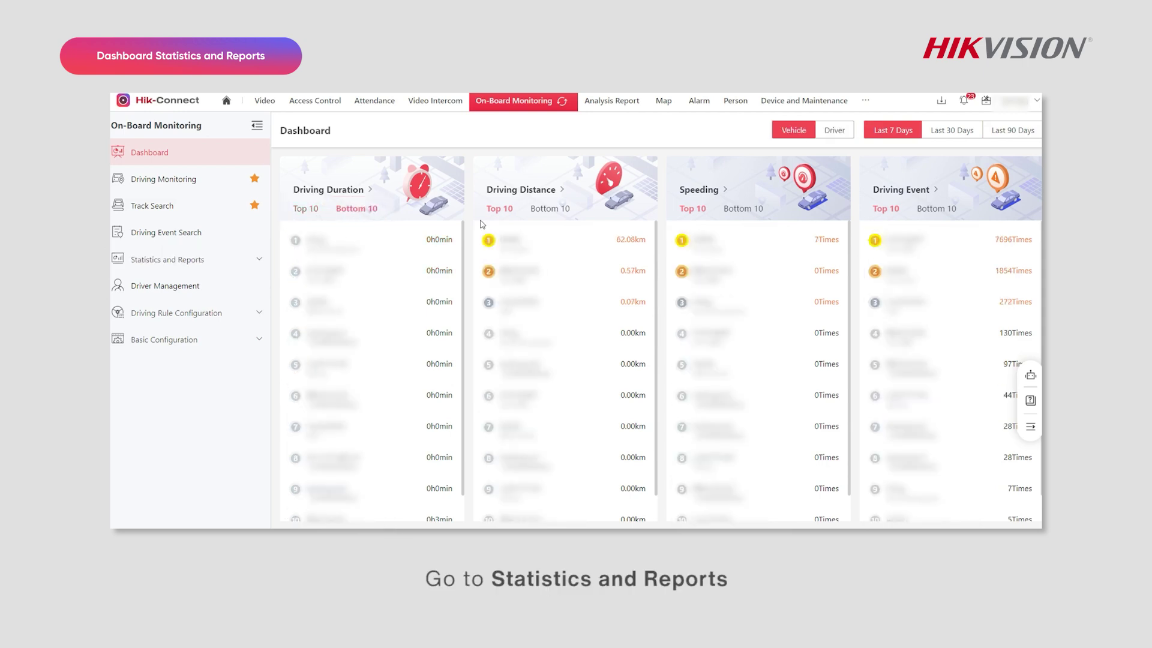
click(172, 260)
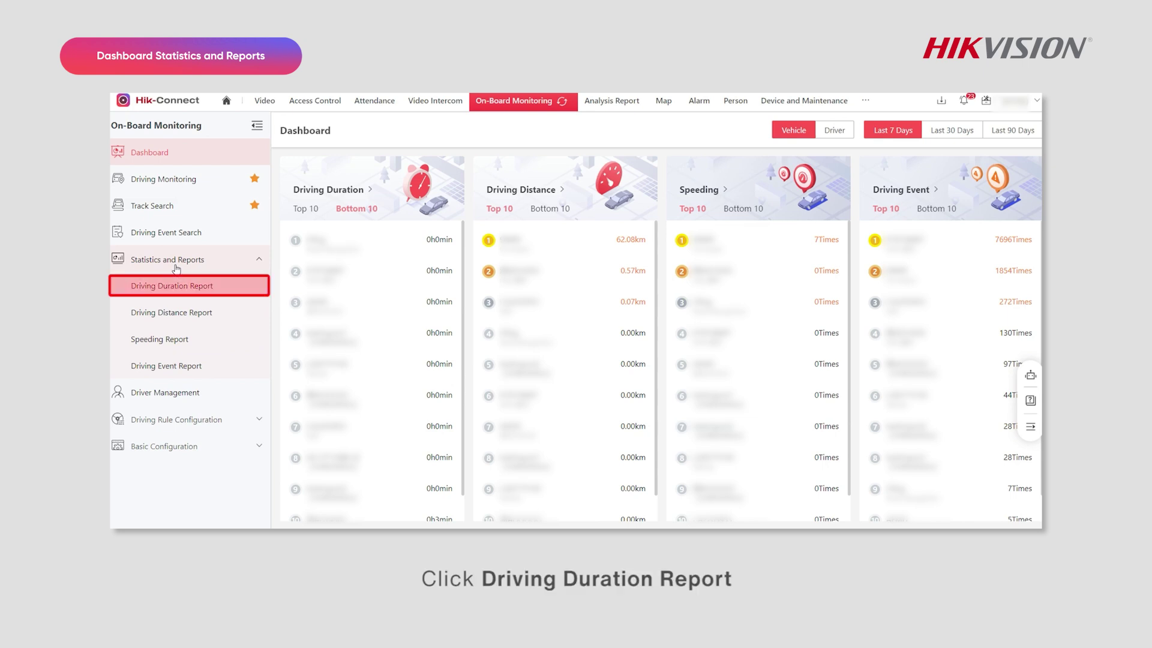
Step: Generate a monthly driving duration report for all vehicles with a 20 km/h threshold
click(182, 286)
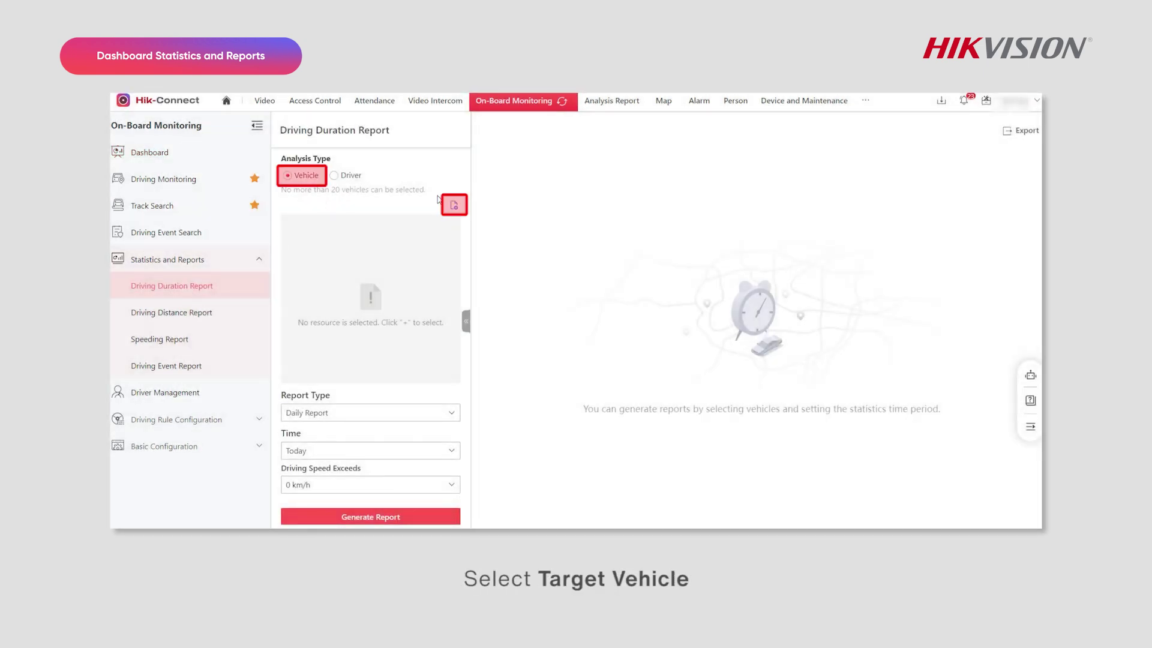
click(452, 204)
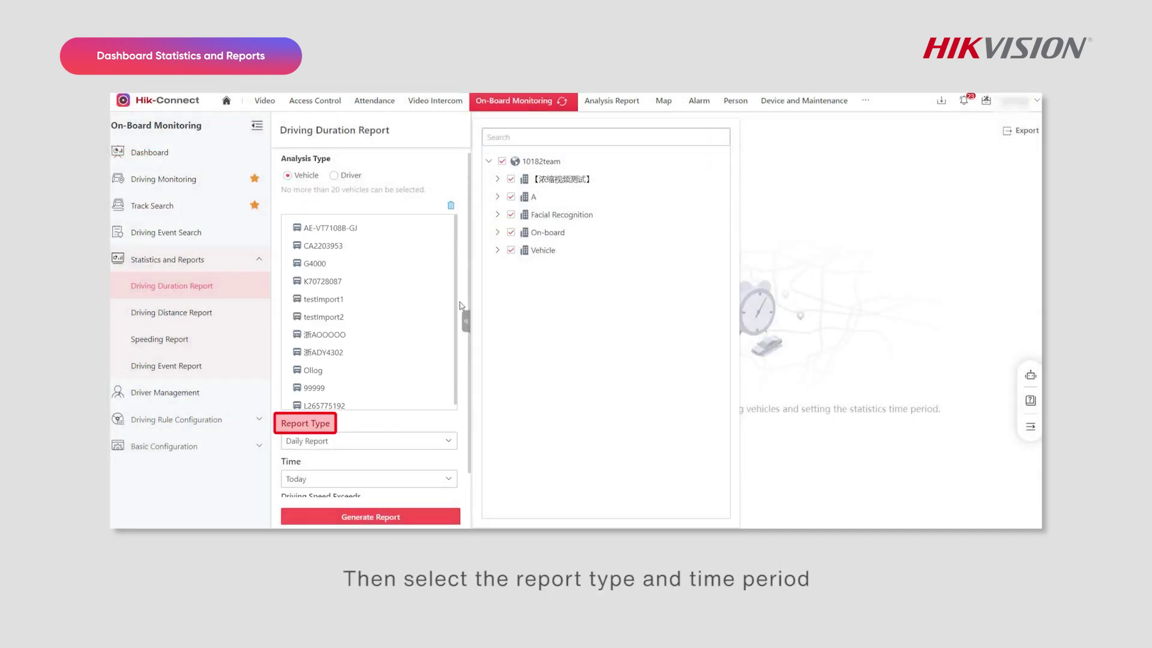
click(359, 441)
click(324, 496)
scroll(352, 444, down, 1)
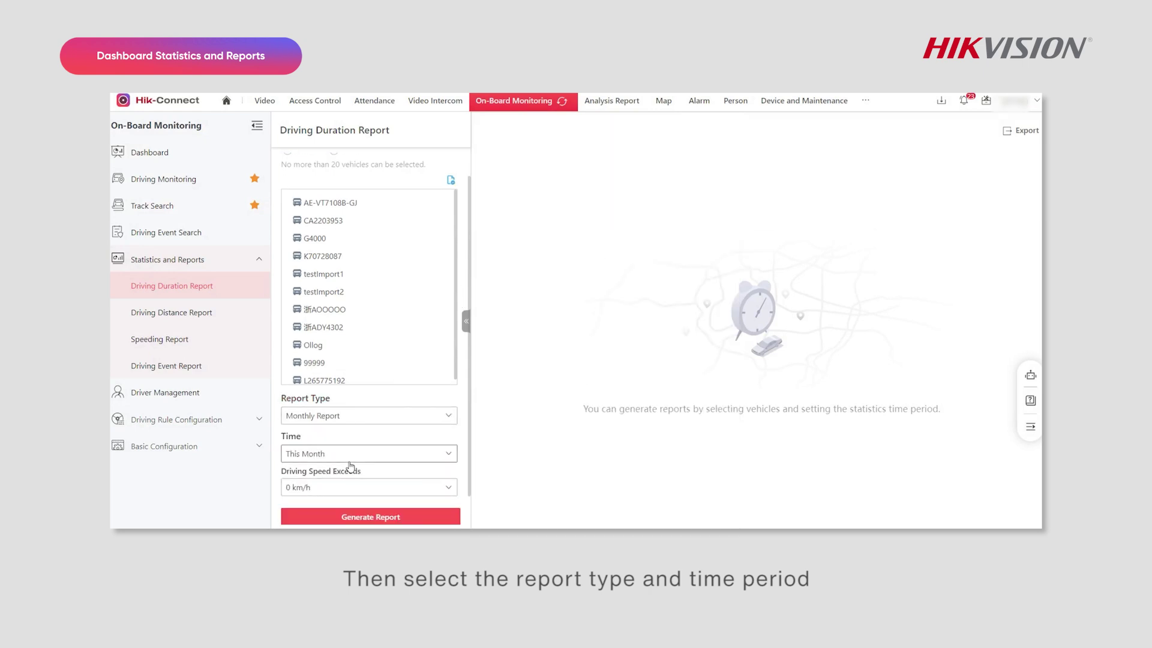
click(371, 489)
click(309, 414)
click(400, 517)
Step: Regenerate the driving duration report for a selected set of drivers
scroll(383, 262, up, 1)
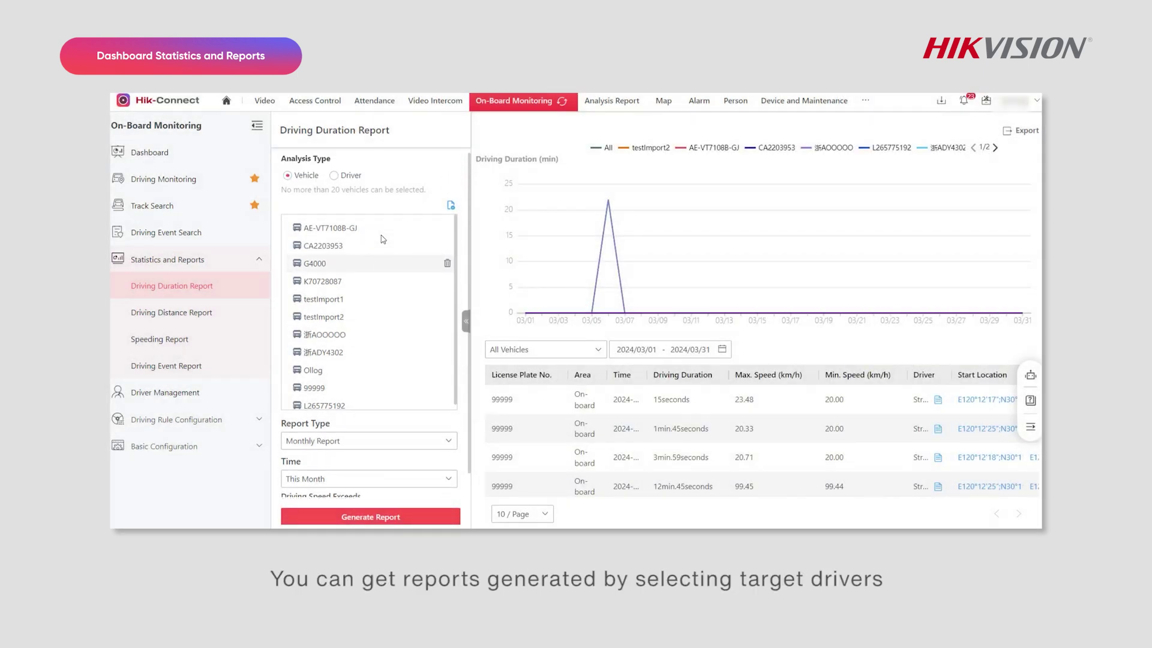
click(334, 176)
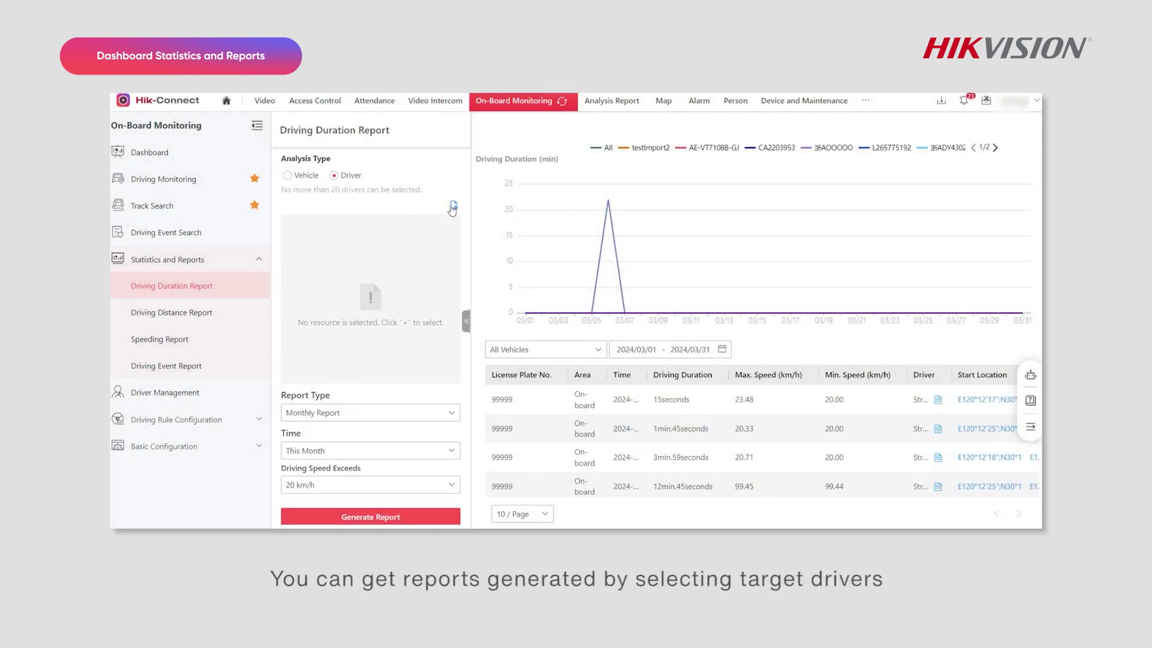
click(451, 205)
click(489, 160)
click(364, 514)
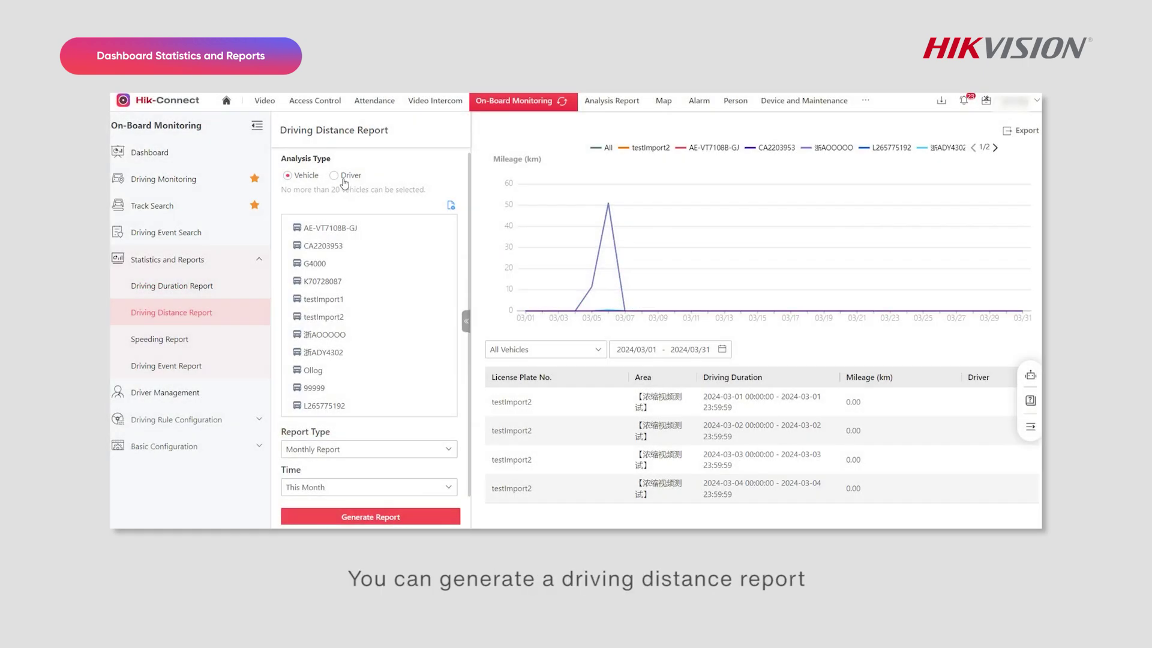
Step: Switch the Driving Distance Report to drivers and pick vehicles for the Driving Event Report
click(345, 183)
click(450, 205)
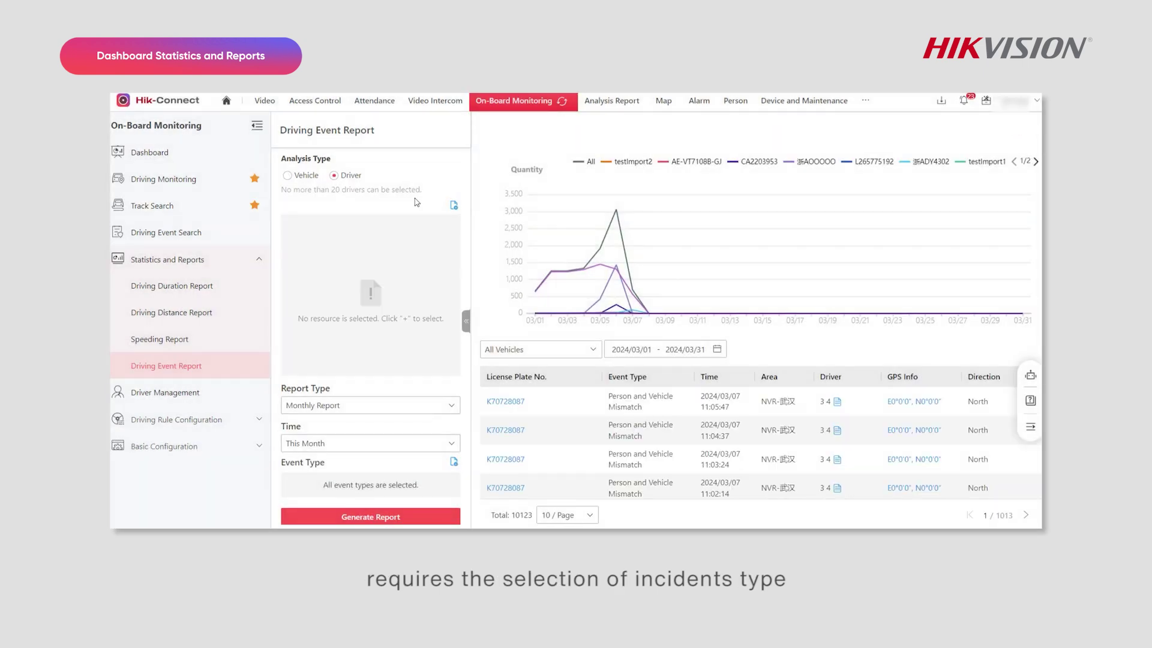
click(454, 204)
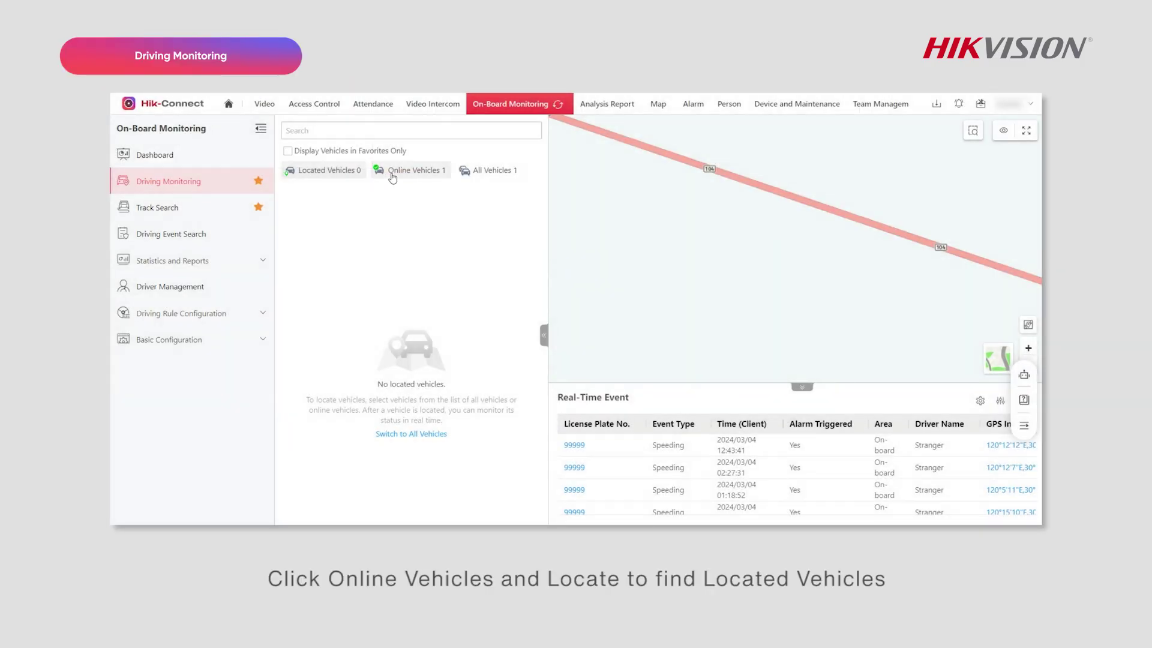
Step: Locate online vehicle 99999 on the map and open its Camera1 video playback
click(410, 169)
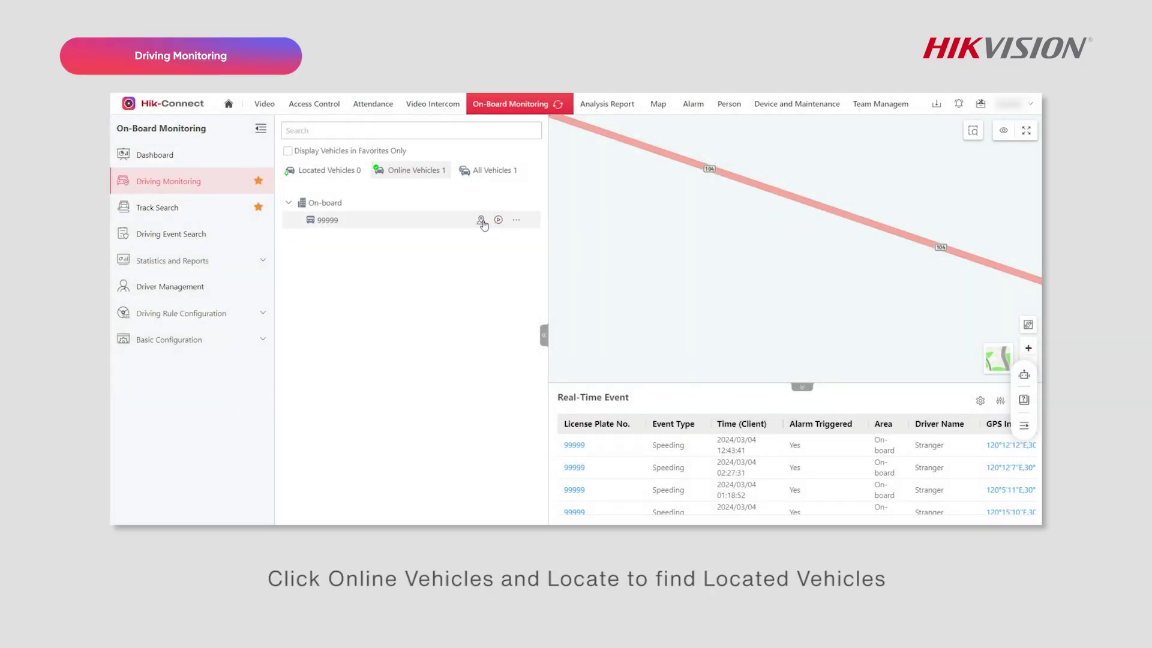
click(482, 221)
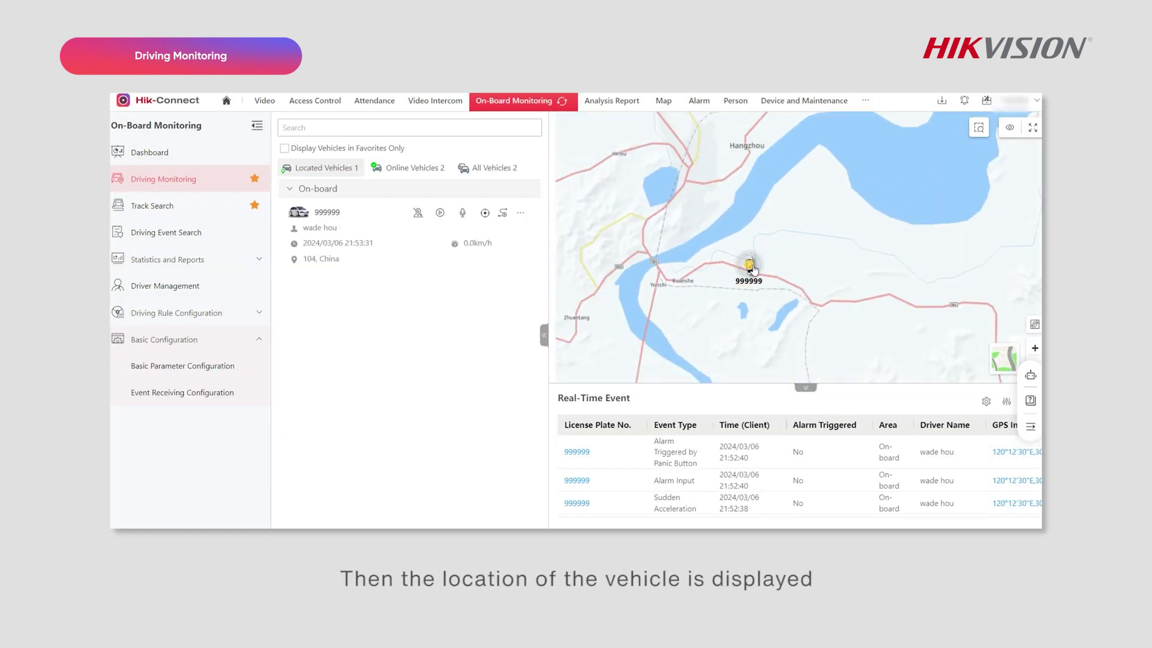
click(750, 266)
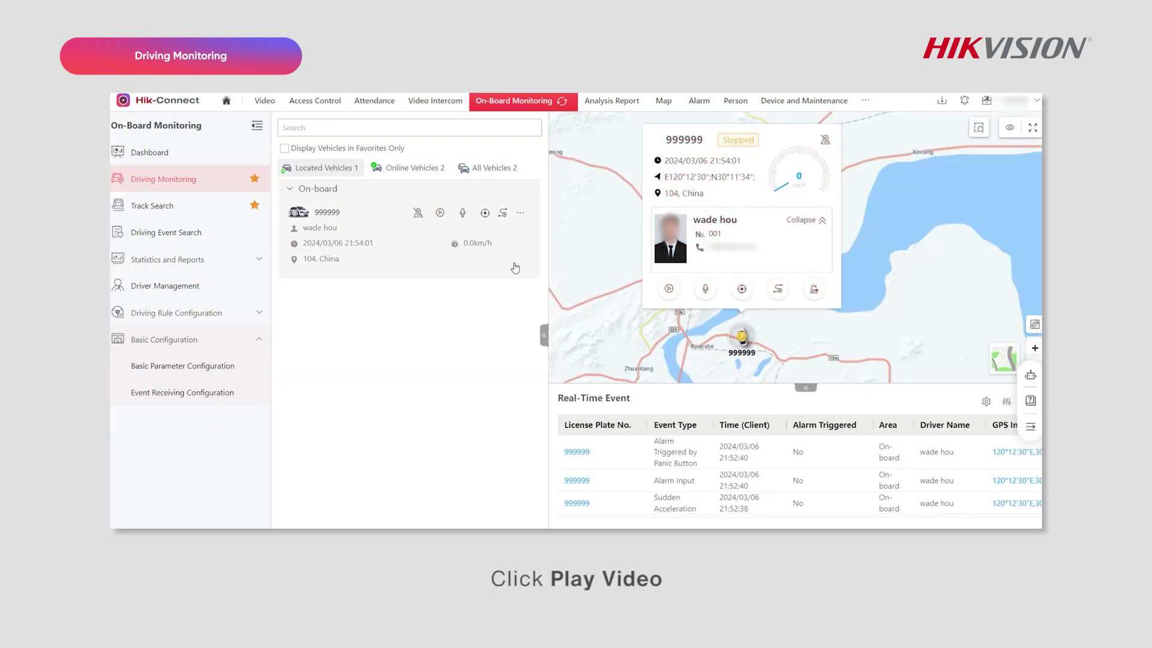
click(438, 213)
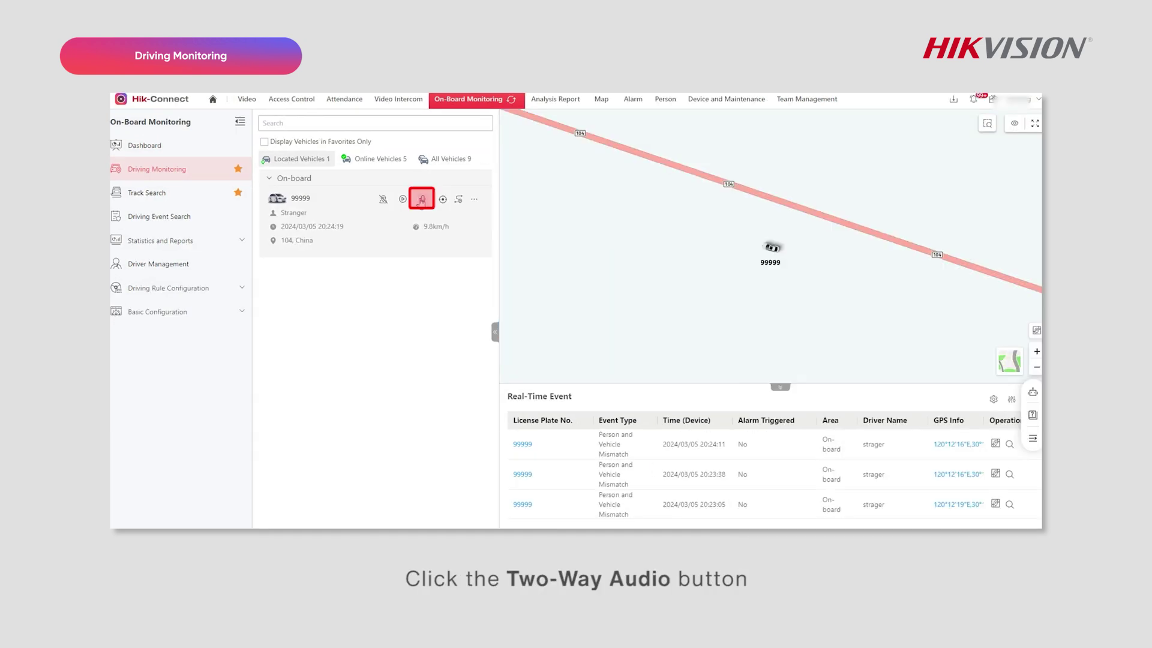
Step: Start and end a brief two-way audio call with the vehicle's driver
click(421, 201)
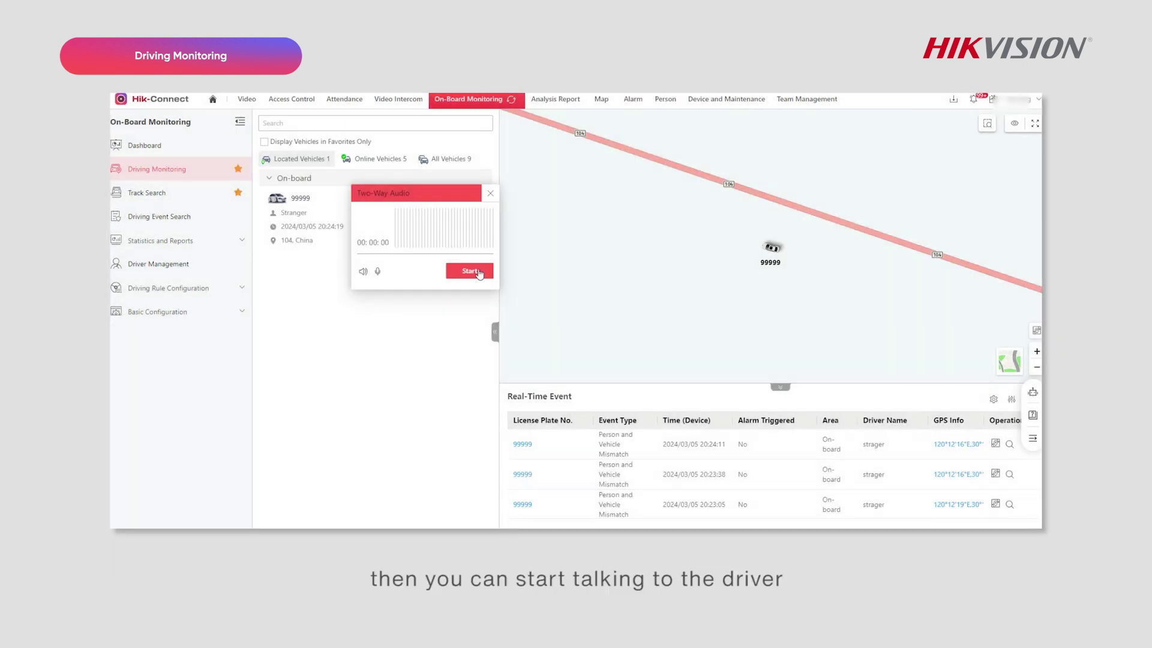
click(479, 273)
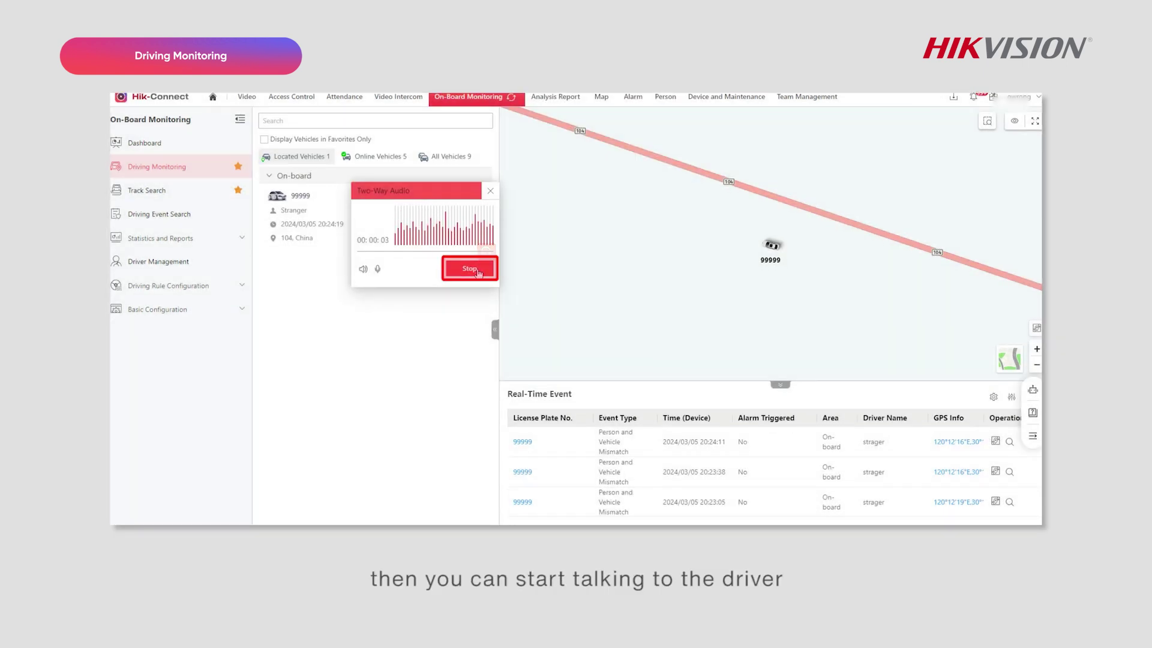
click(490, 192)
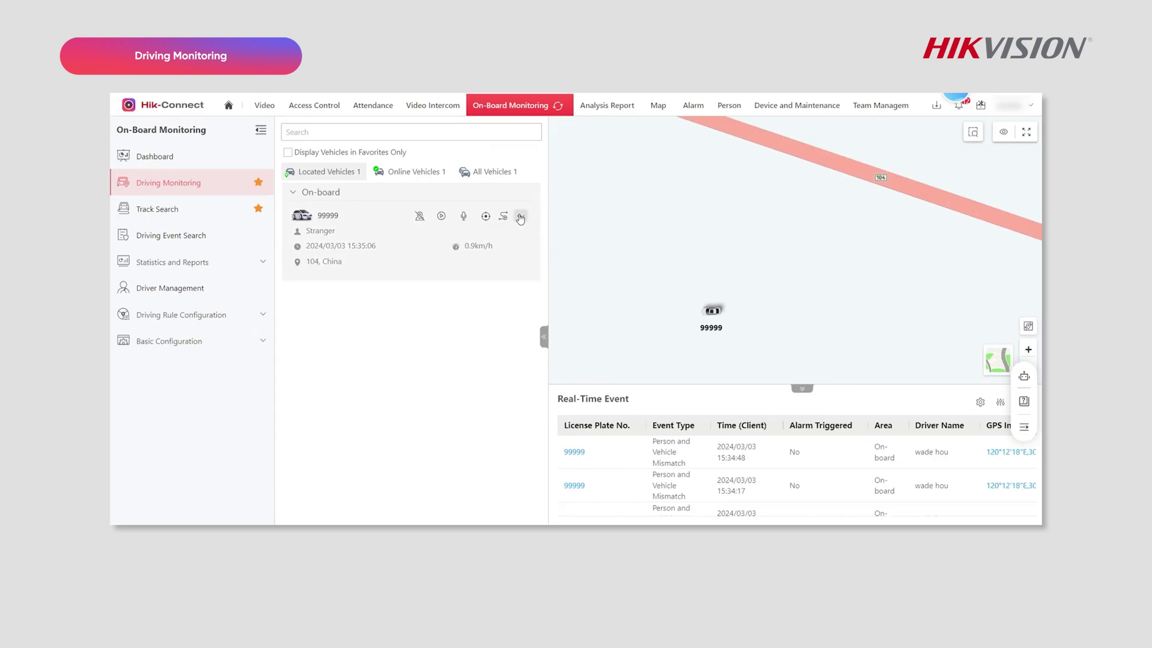
Step: Enable alarm output A 1 for the vehicle
mouse_move(520, 218)
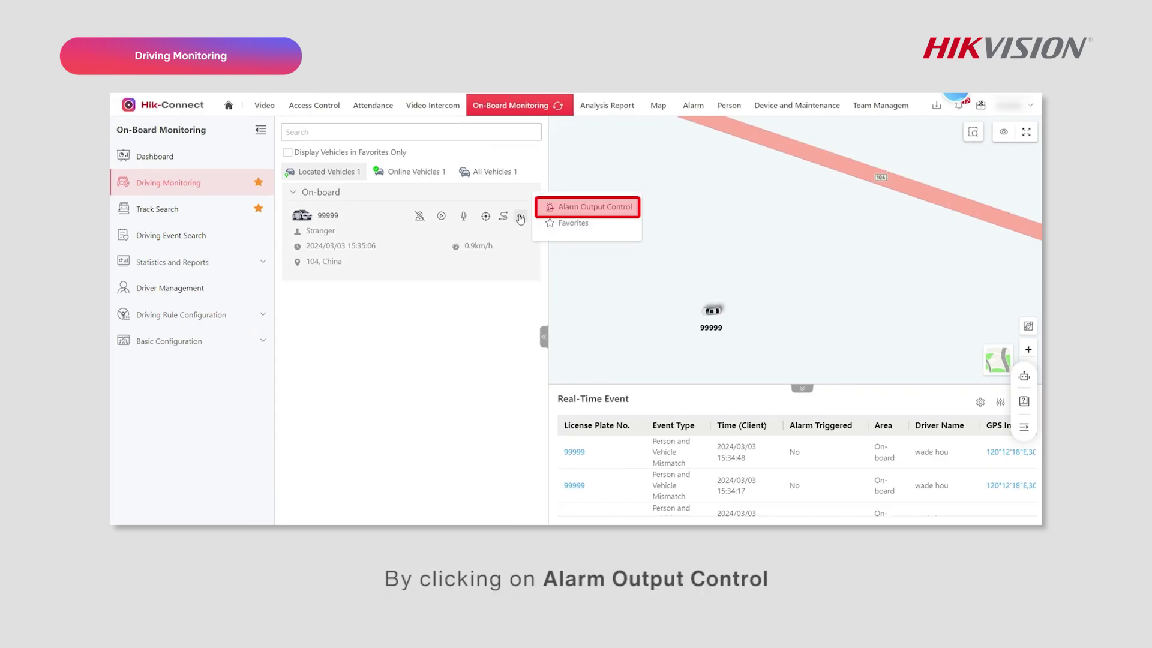
click(563, 208)
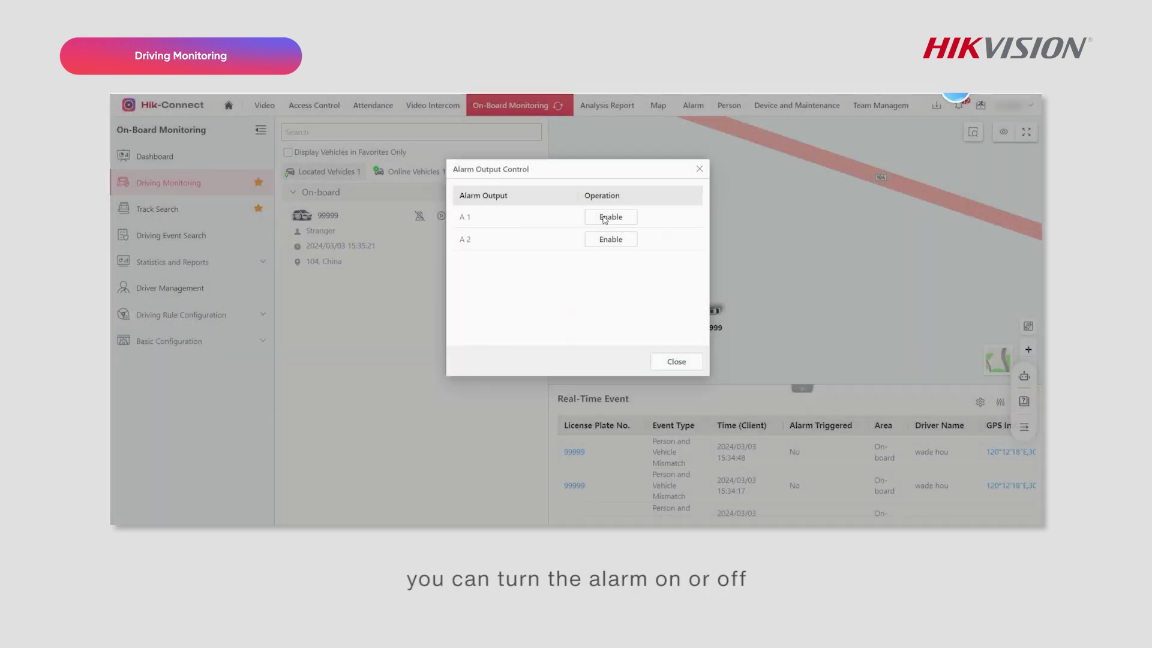
click(612, 217)
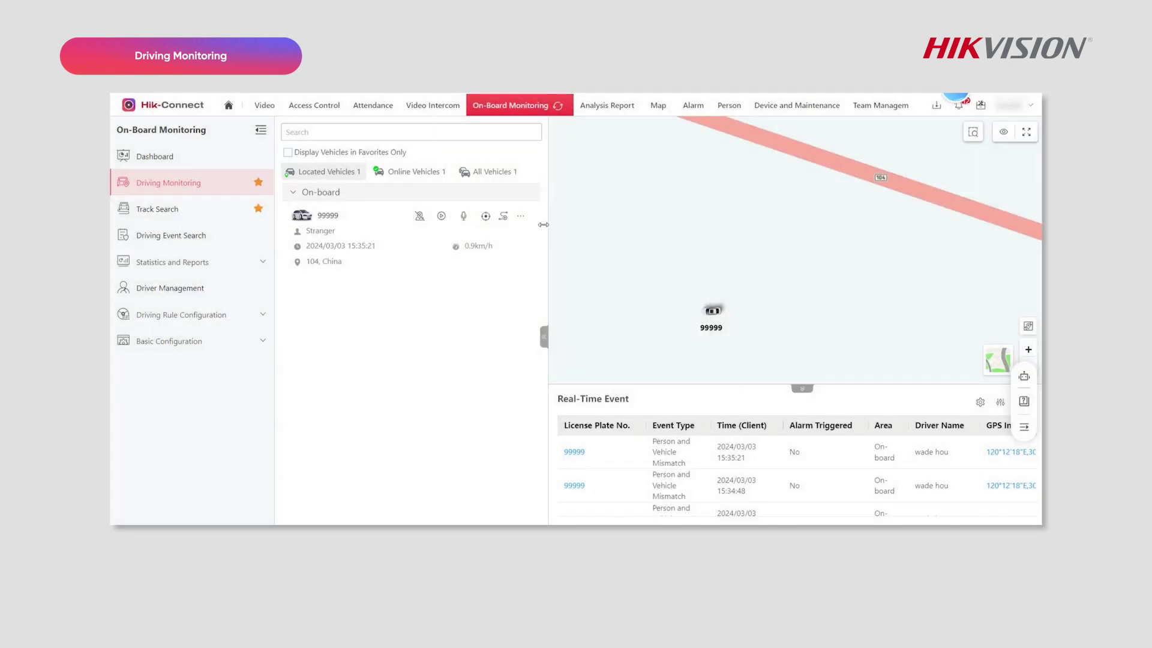
mouse_move(522, 220)
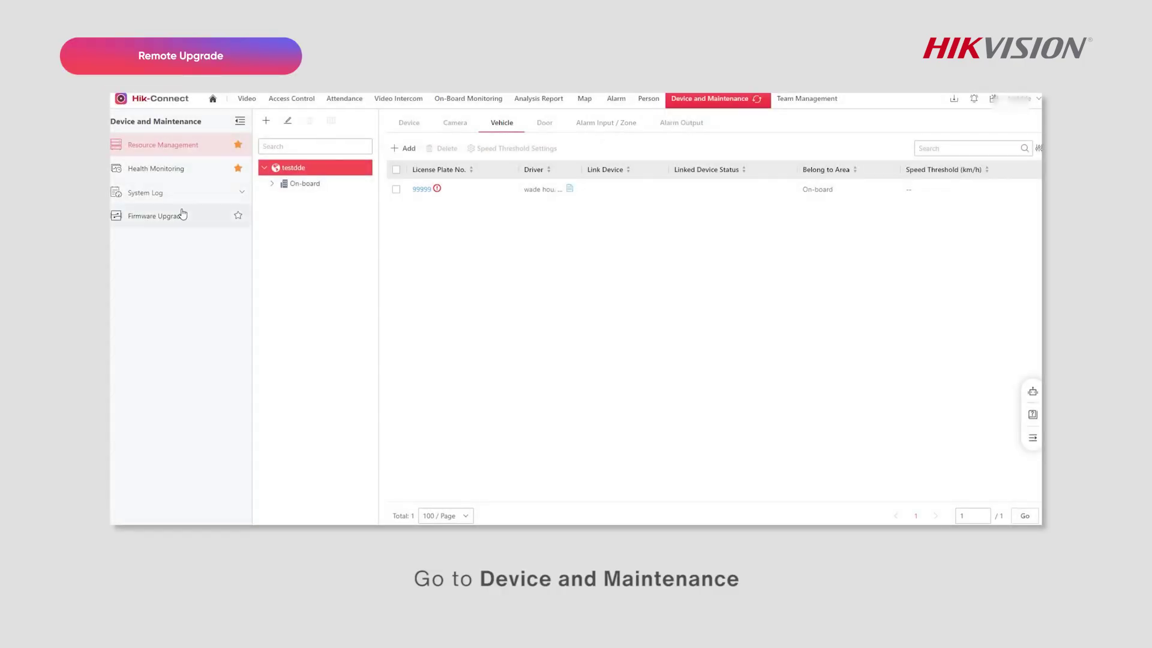
Step: Filter the Firmware Upgrade list to On-Board Device, which shows 0 devices
click(163, 220)
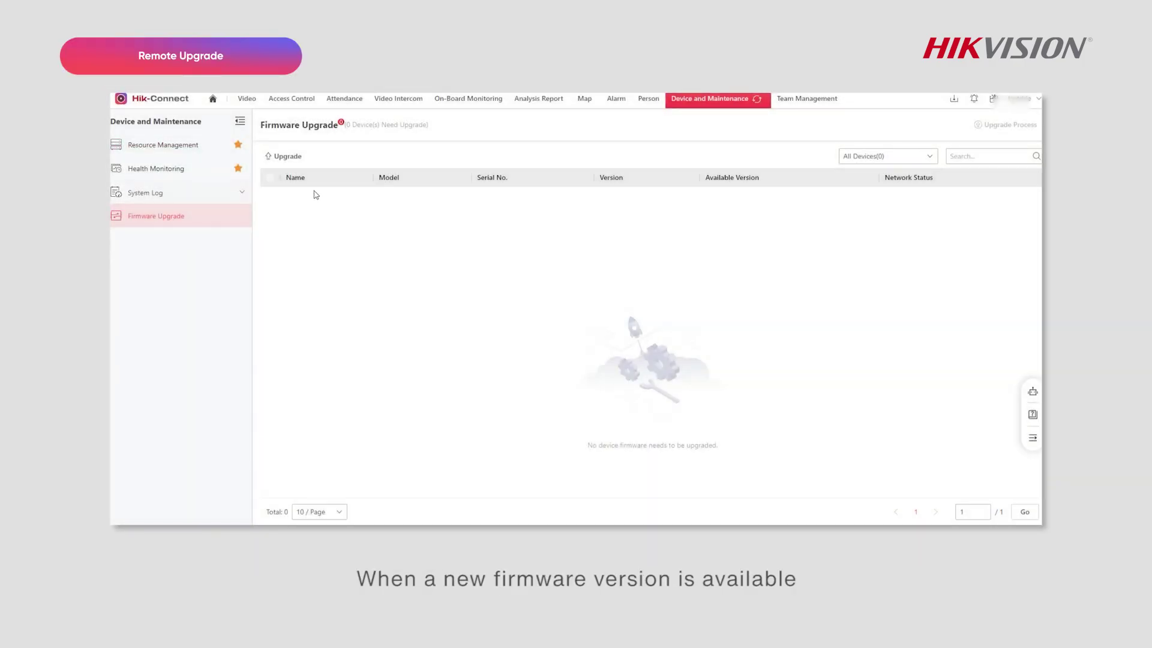
click(849, 156)
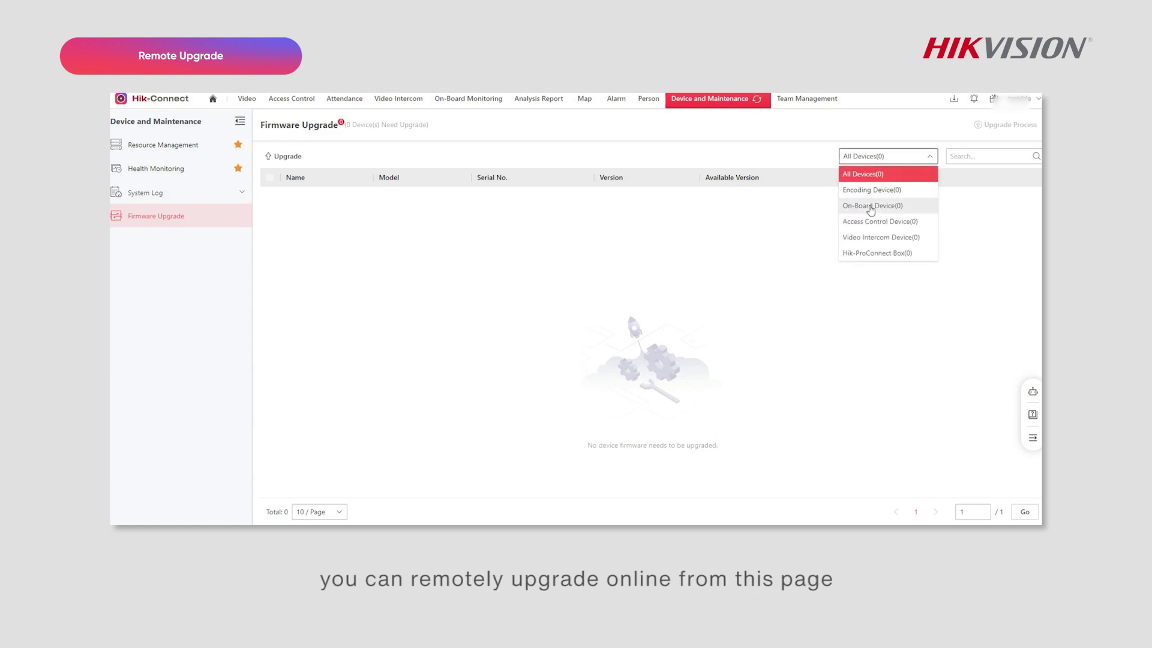
click(871, 207)
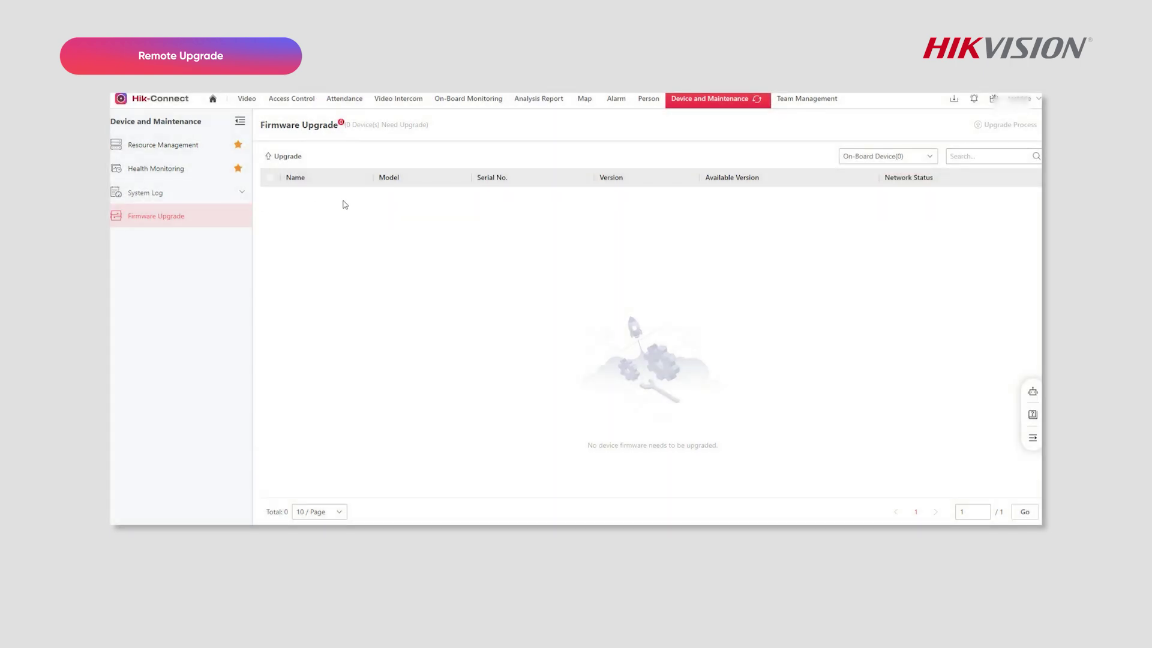